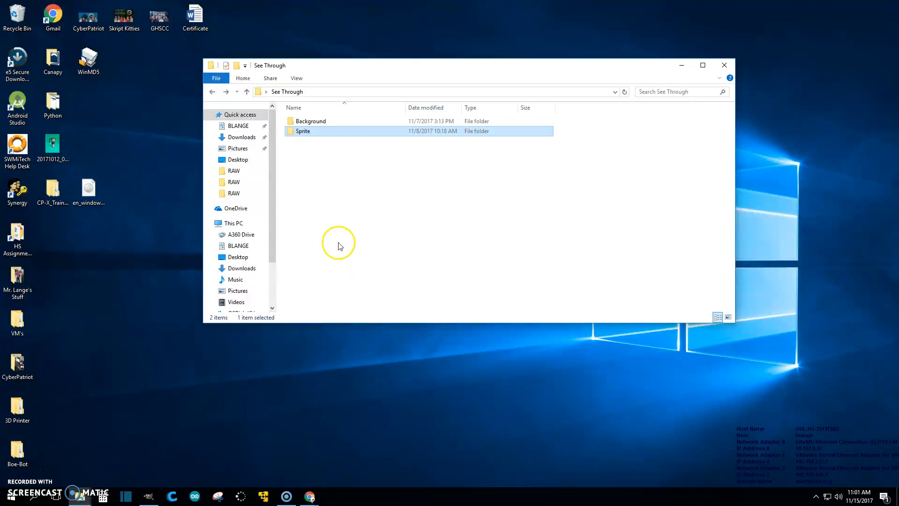
Open the RAW folder inside the Sprite folder
double_click(303, 132)
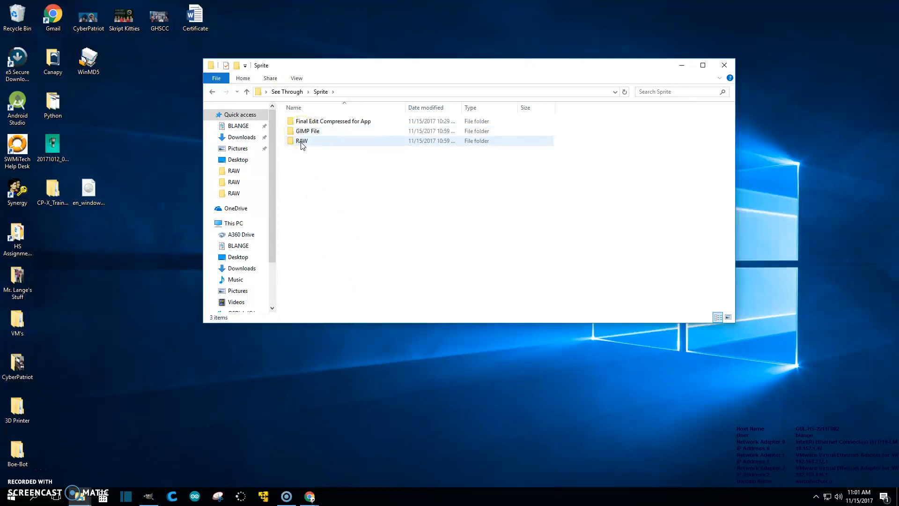
double_click(302, 141)
click(346, 216)
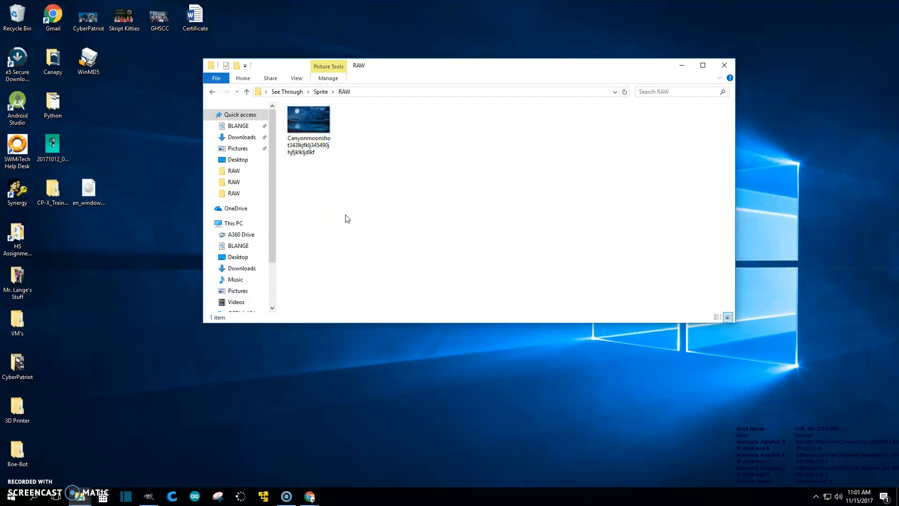
Preview the canyon moon picture at full size, and examine its file type in the folder's details view
double_click(316, 130)
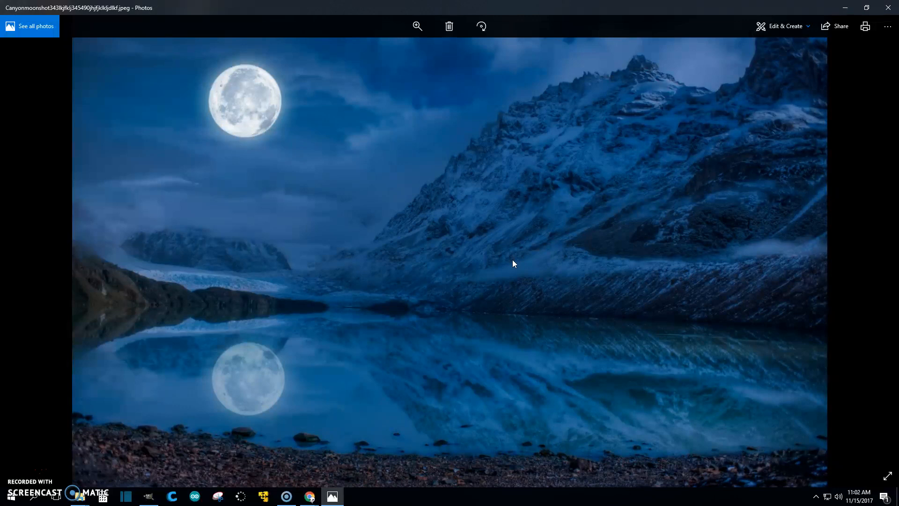
click(888, 8)
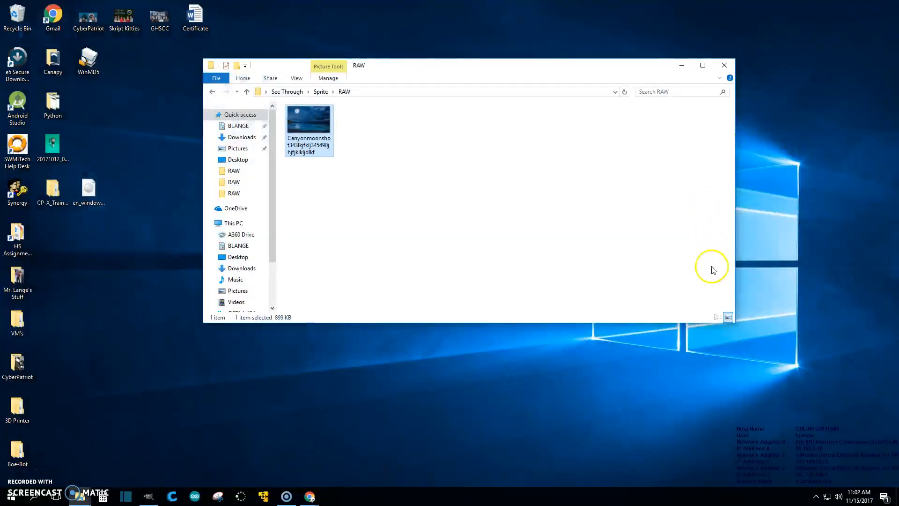
click(718, 317)
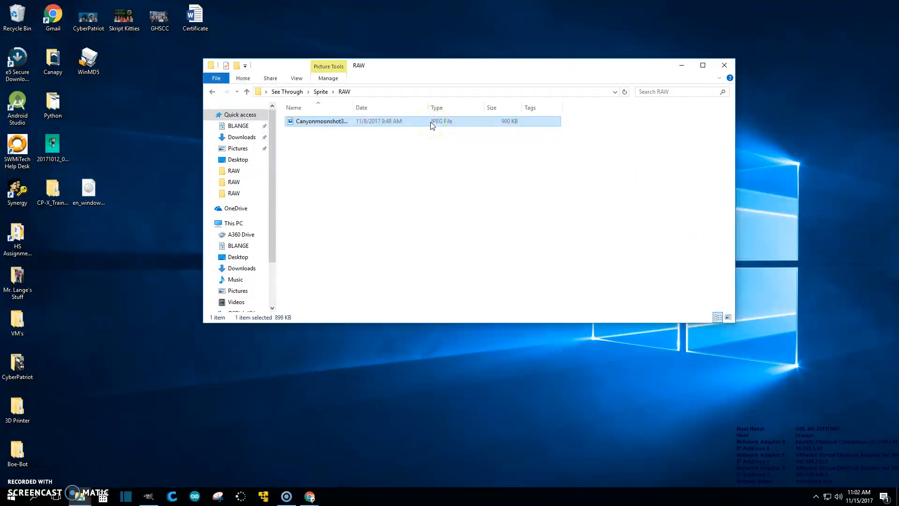
click(436, 108)
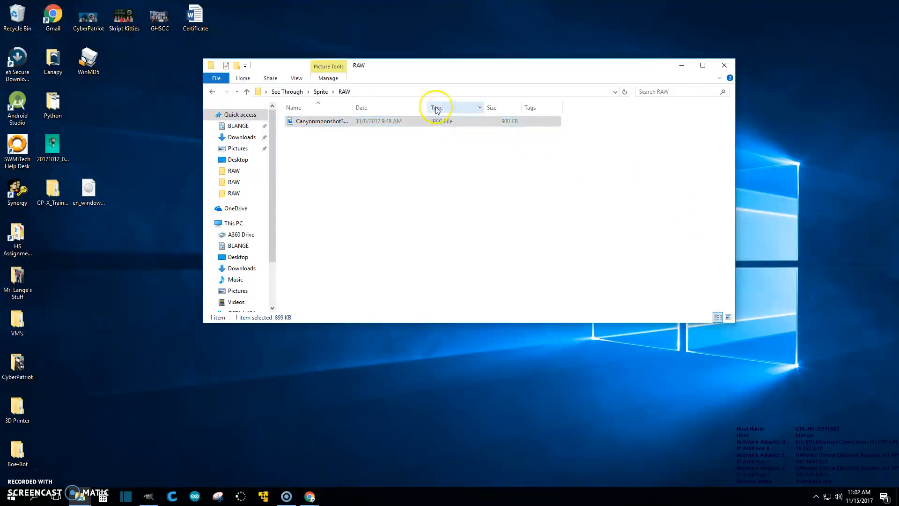
right_click(580, 110)
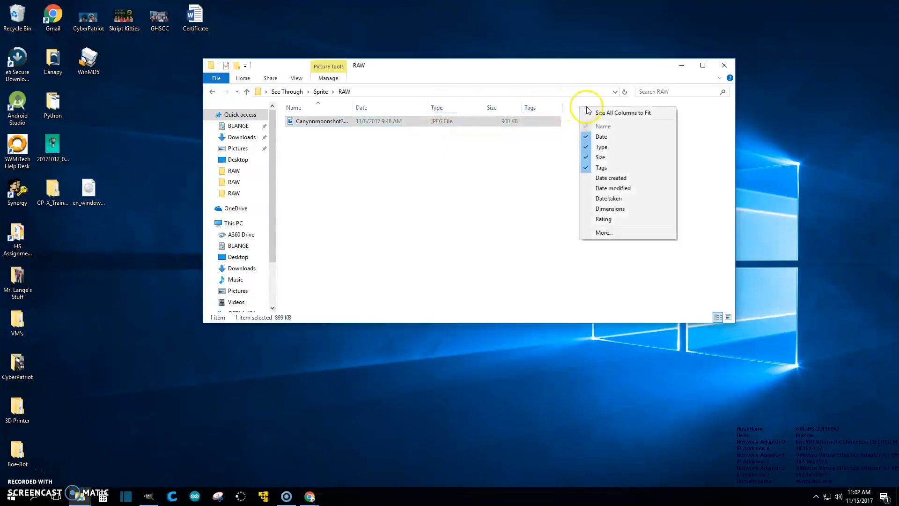
click(602, 149)
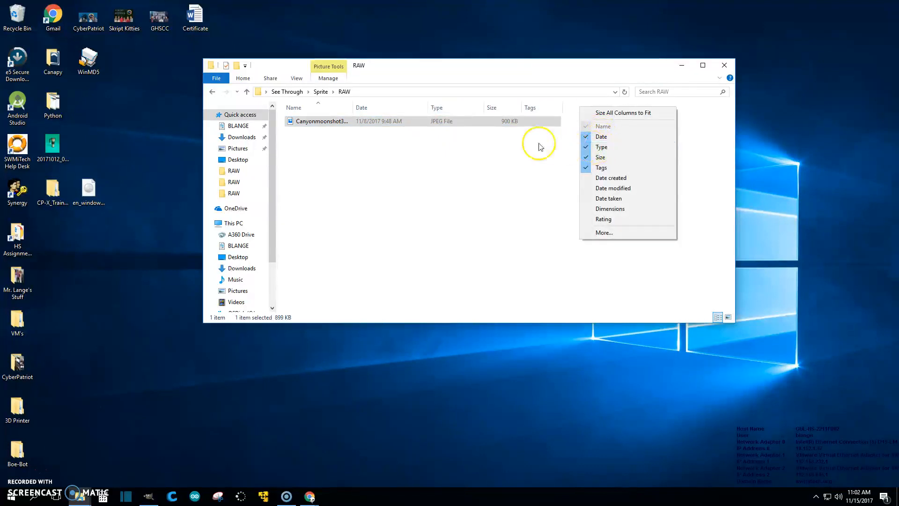
click(444, 122)
click(438, 148)
click(315, 120)
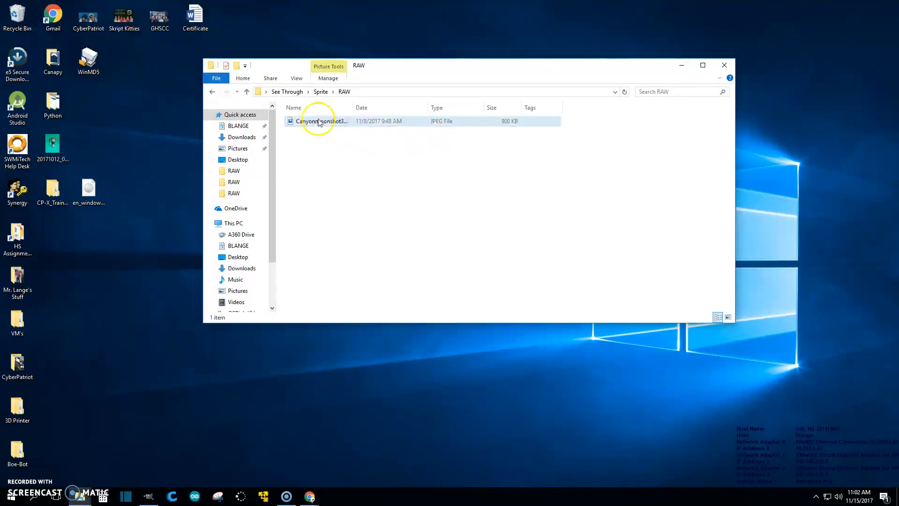
click(728, 317)
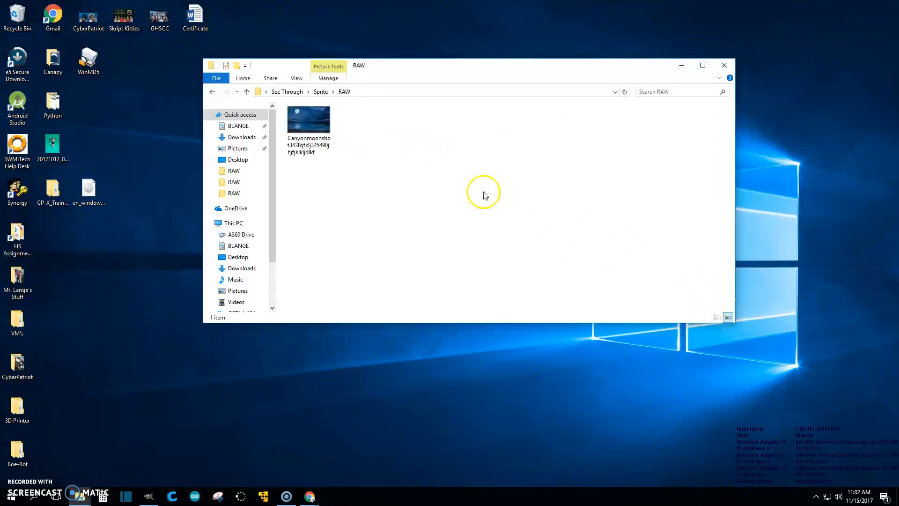
Rename the canyon moon picture in the RAW folder as Moon
click(306, 147)
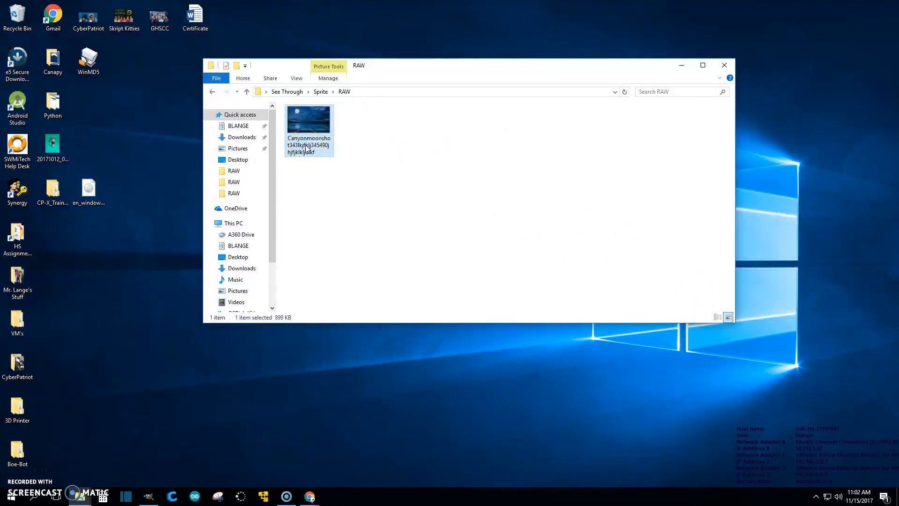
click(306, 147)
click(361, 193)
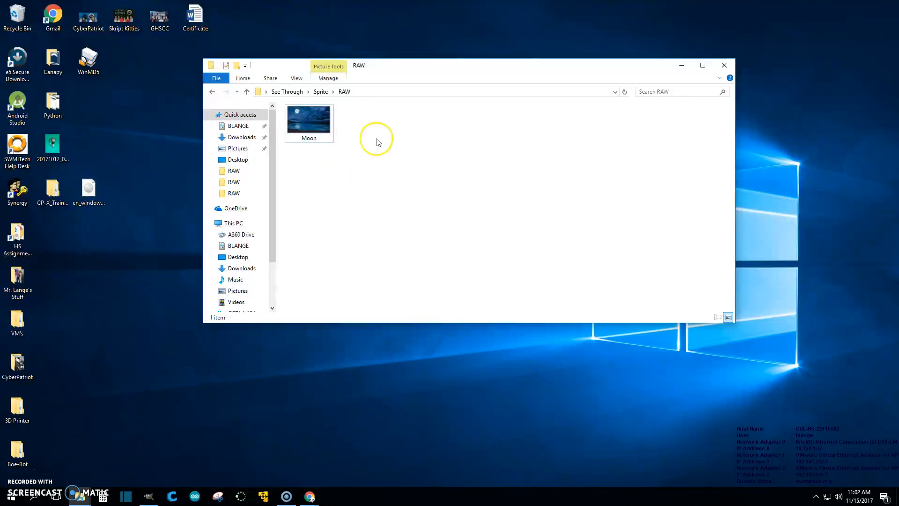
Return to the See Through folder and rename its Sprite subfolder as "Moon - Sprite"
click(284, 92)
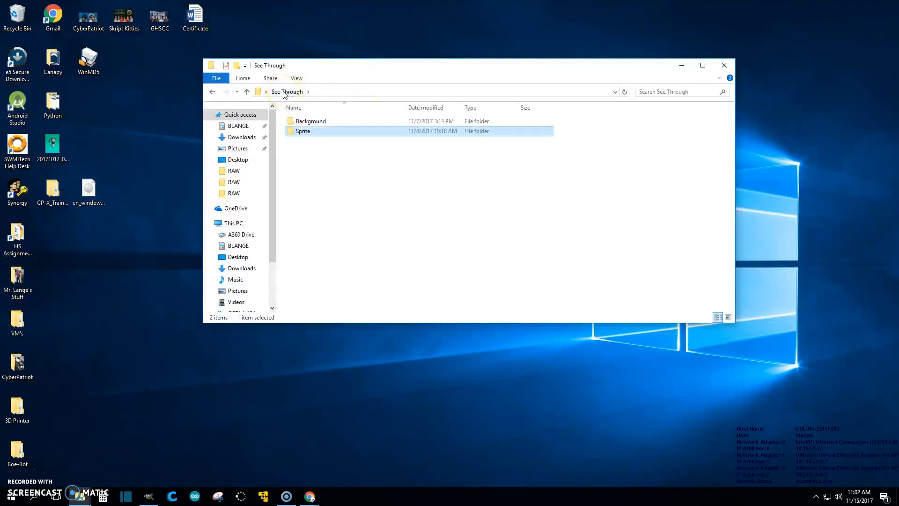
click(302, 133)
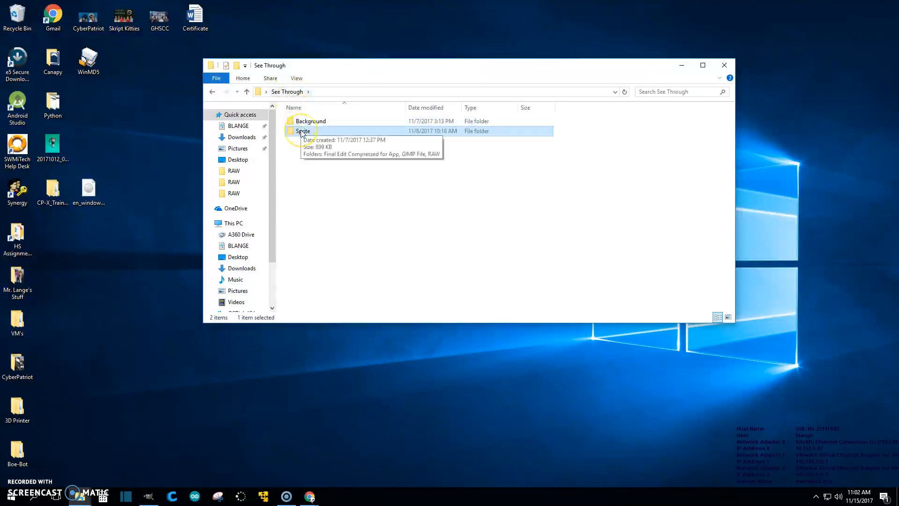
click(302, 132)
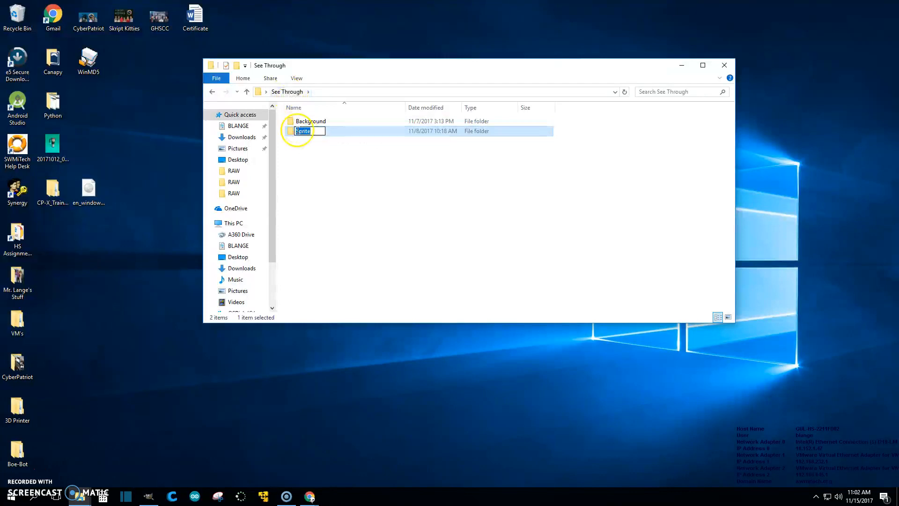
click(297, 131)
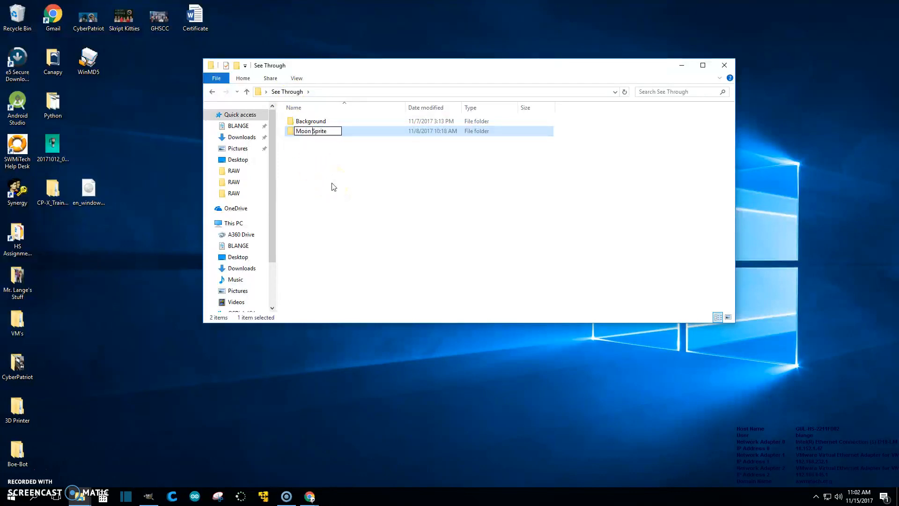
click(333, 187)
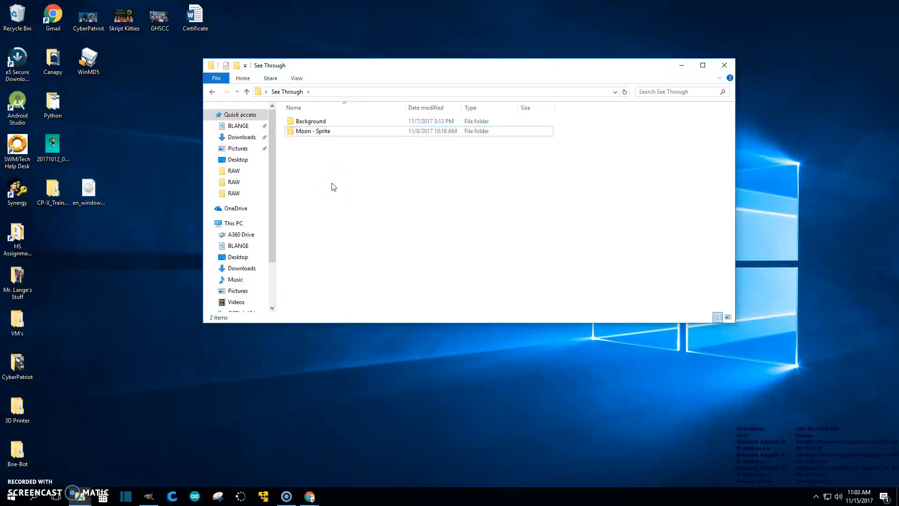
Open the RAW folder inside the Moon - Sprite folder
click(322, 134)
mouse_move(322, 134)
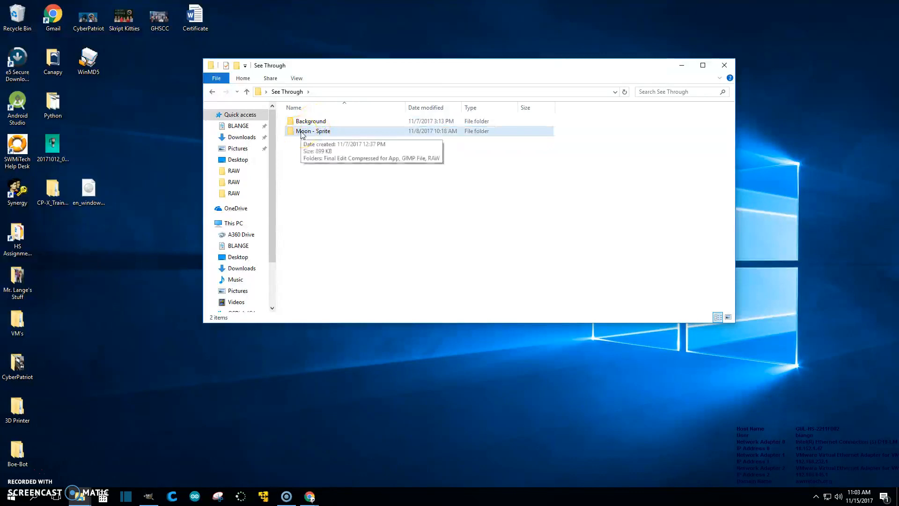
double_click(302, 132)
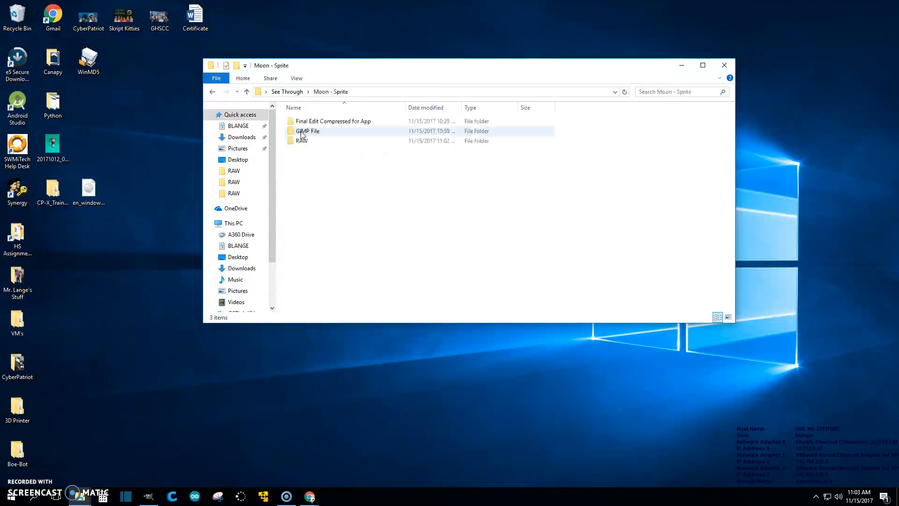
click(302, 141)
double_click(302, 141)
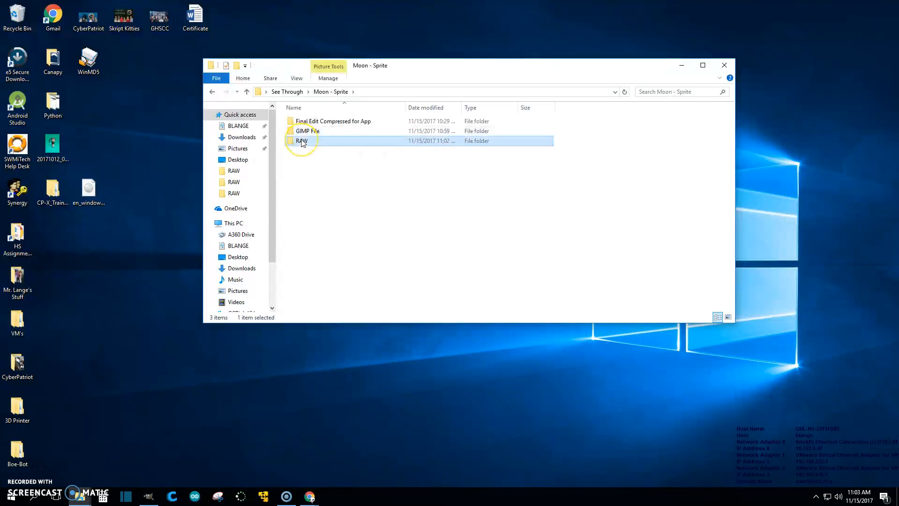
Switch to GIMP and open the Moon picture from the RAW folder as a new image, keeping both windows accessible
drag(406, 76, 898, 188)
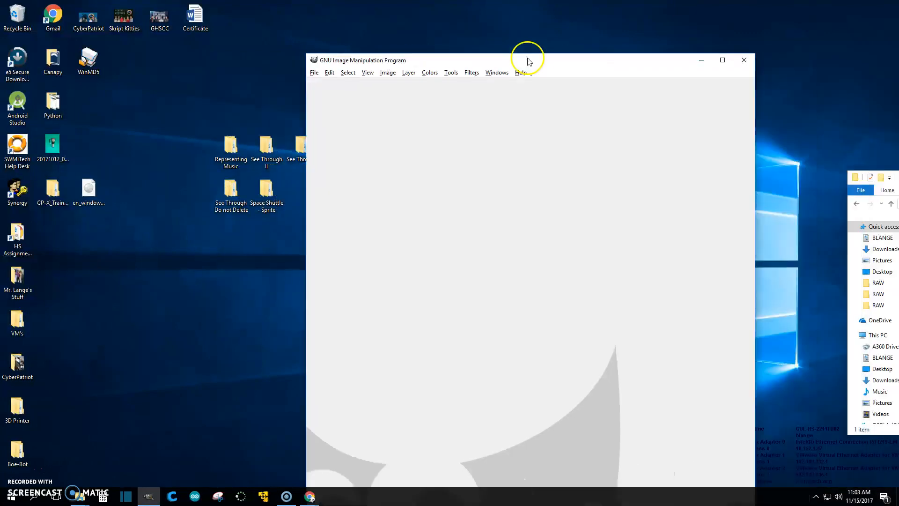
drag(526, 59, 2, 111)
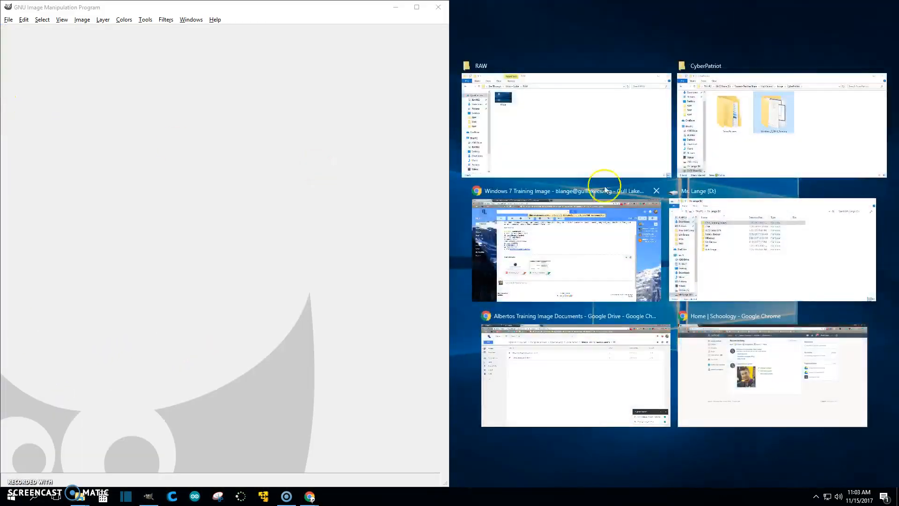
click(246, 221)
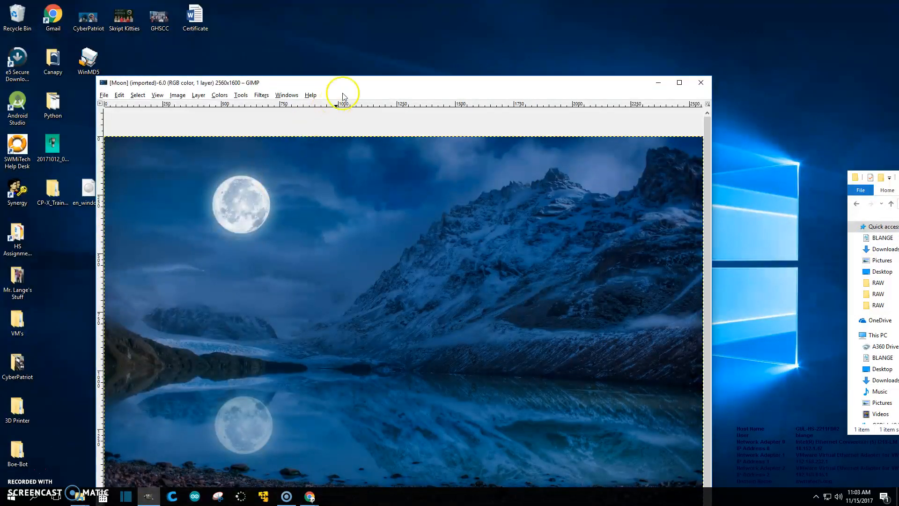
drag(353, 85, 279, 53)
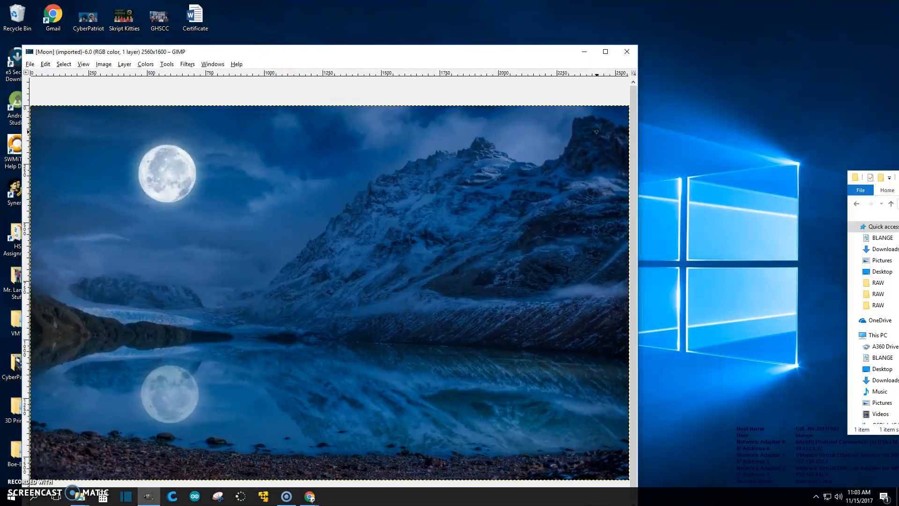
drag(898, 177, 648, 139)
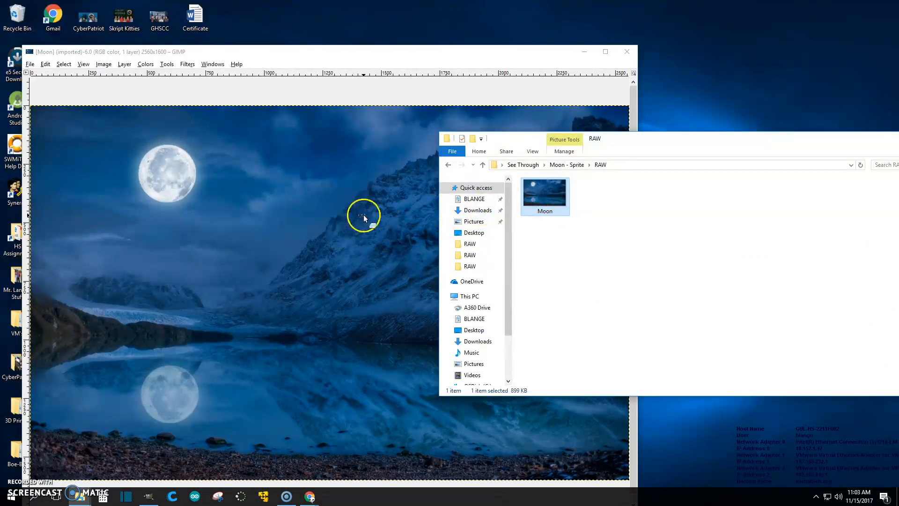
drag(364, 214, 367, 215)
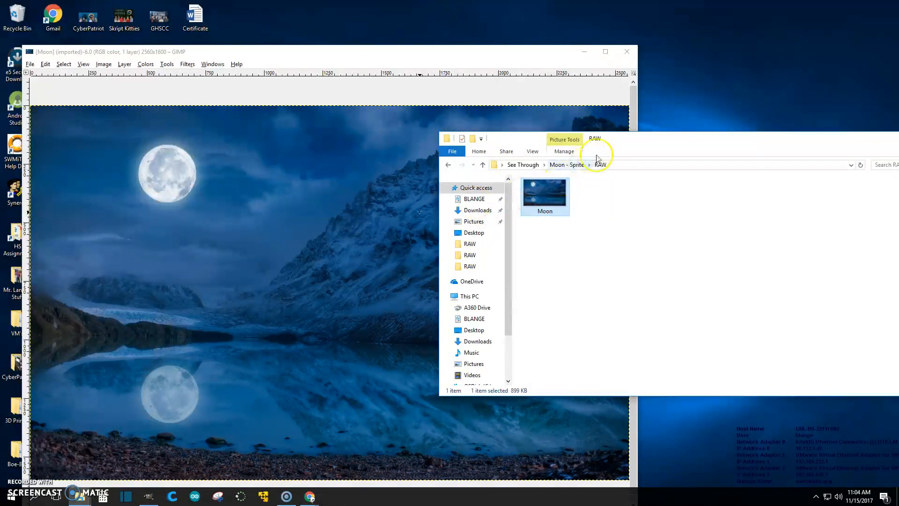
drag(630, 139, 898, 140)
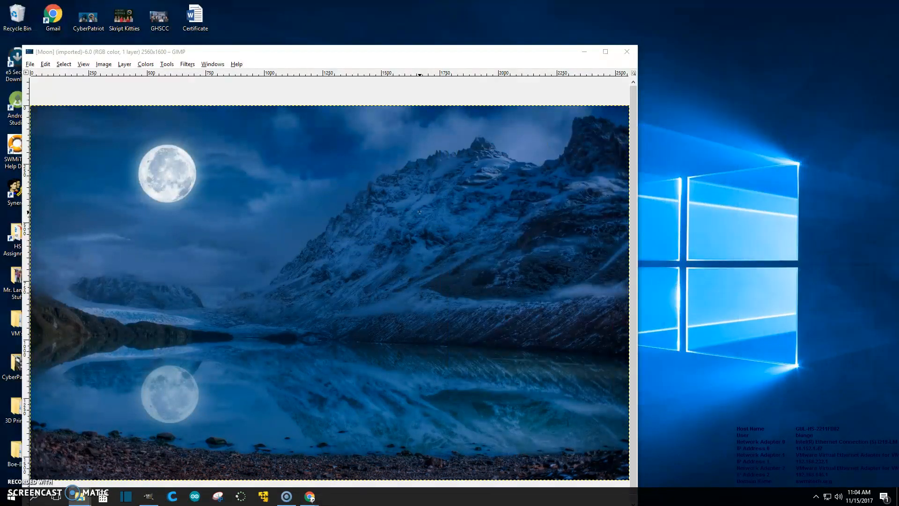
Save the image as Moon.xcf in the GIMP File folder inside Moon - Sprite
click(31, 64)
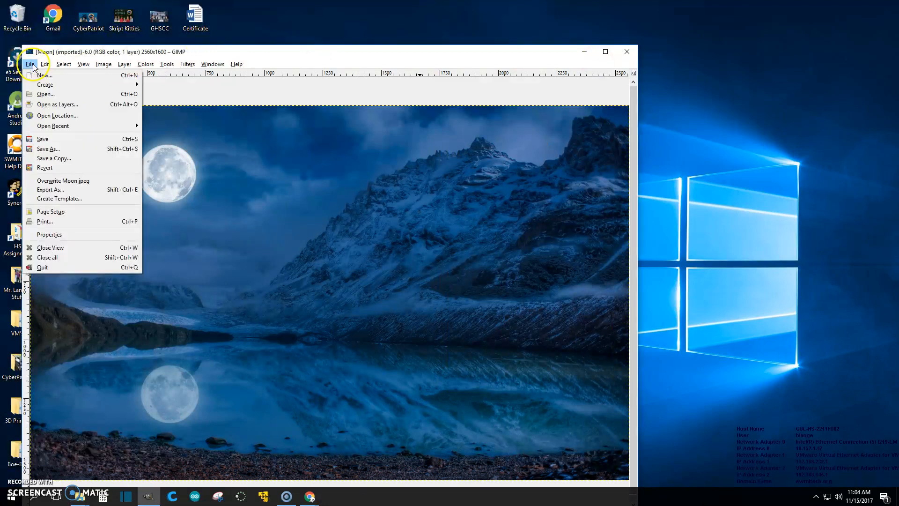
click(55, 148)
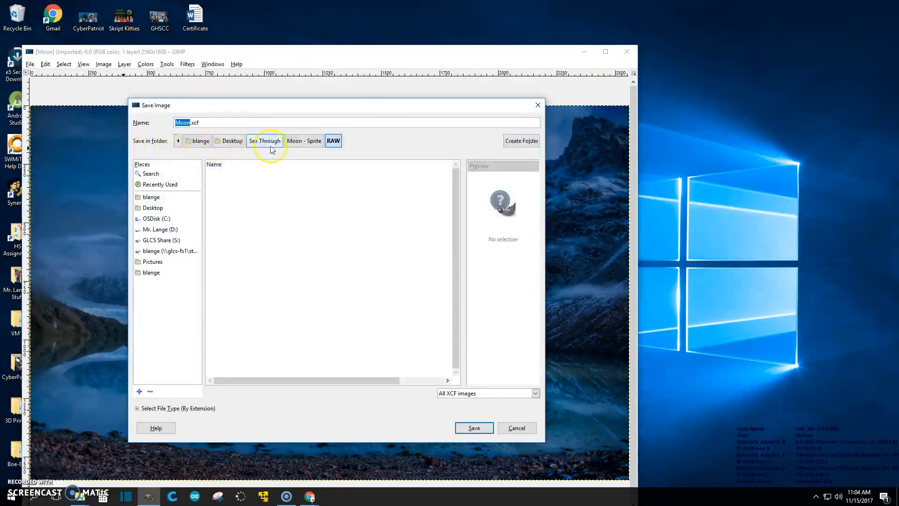
click(309, 144)
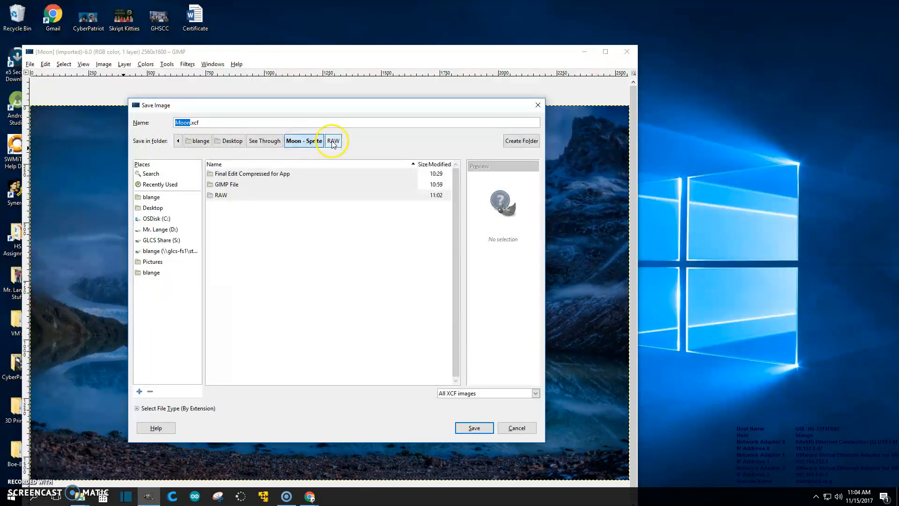
click(227, 186)
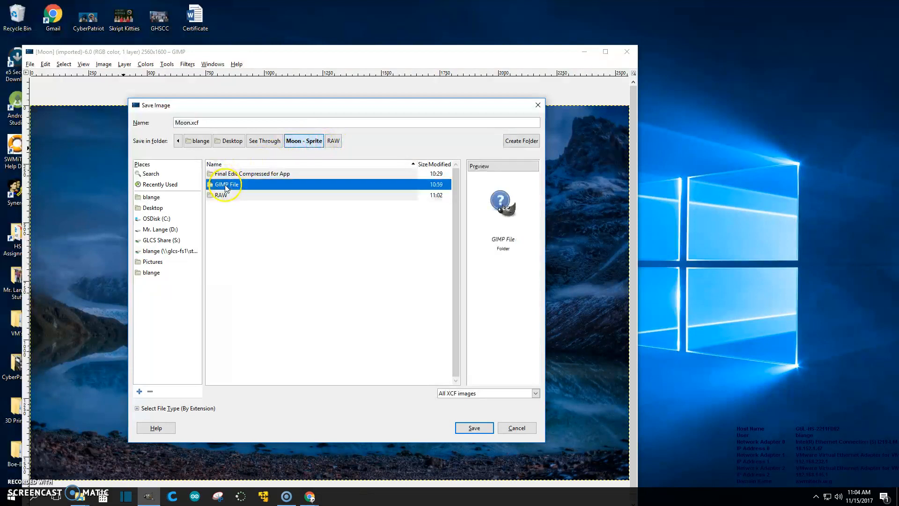
drag(207, 122, 195, 121)
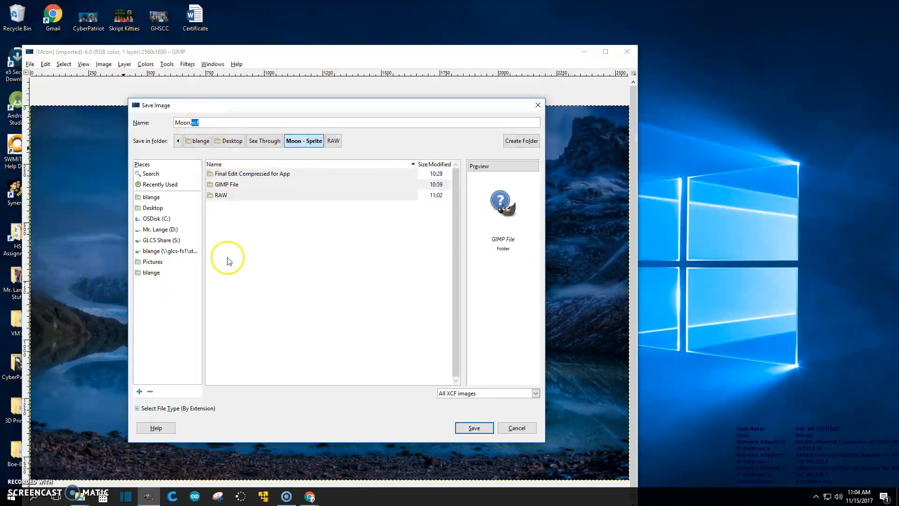
double_click(223, 185)
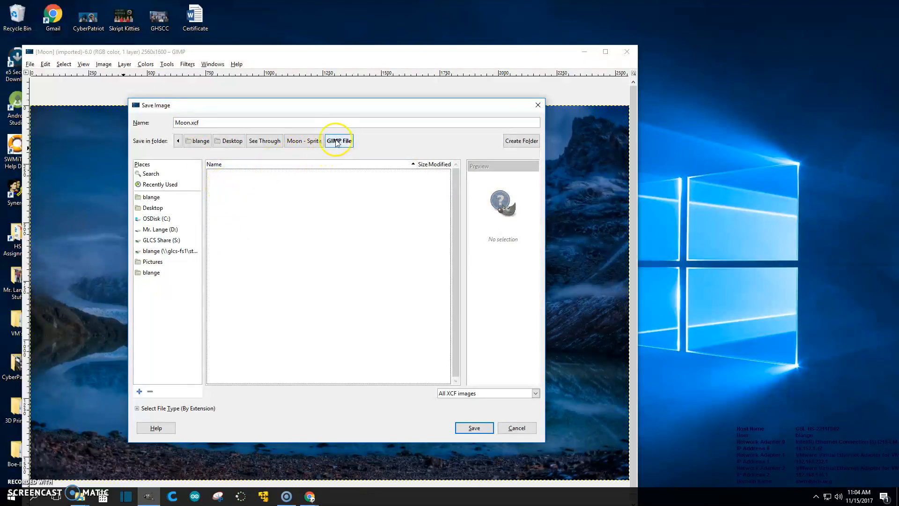
click(469, 427)
Switch back to File Explorer and check the GIMP File folder inside Moon - Sprite for the saved image
drag(898, 107, 395, 107)
click(334, 134)
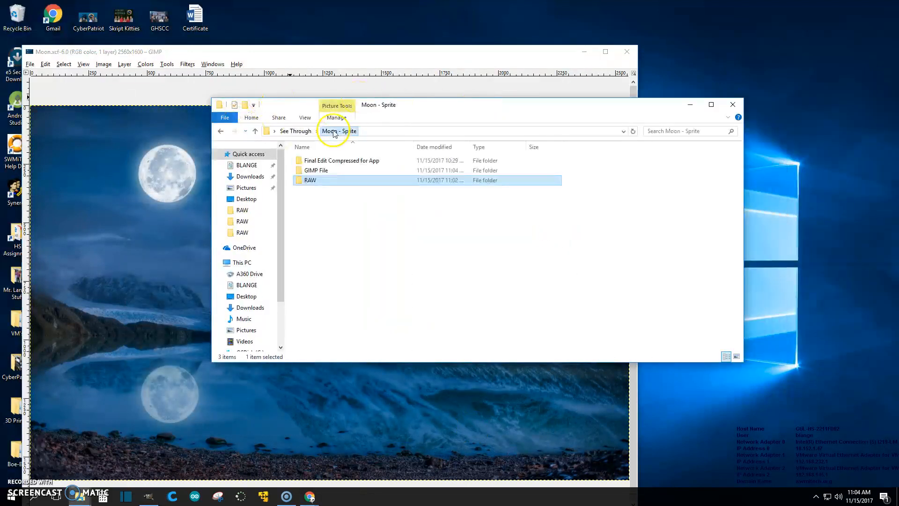
double_click(314, 170)
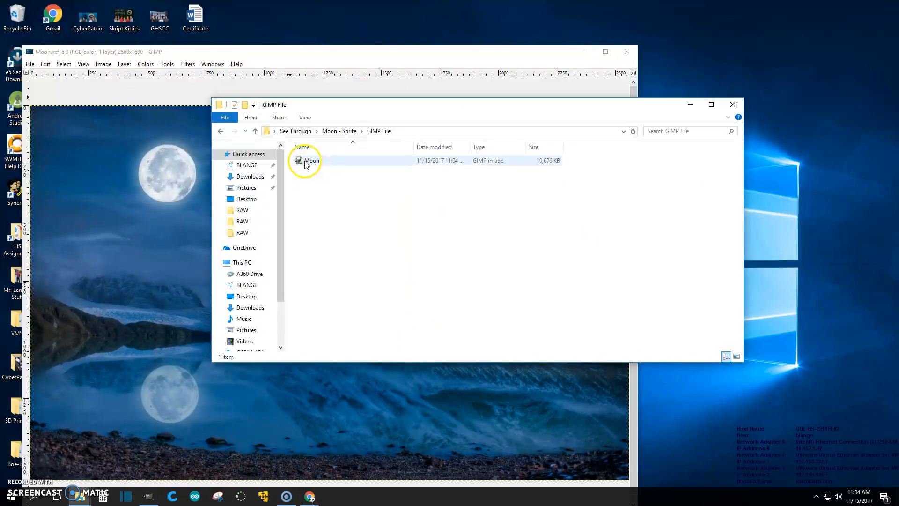
Move File Explorer clear of the GIMP image, and open a new Toolbox beside the image, resized to a compact four-column layout
click(334, 159)
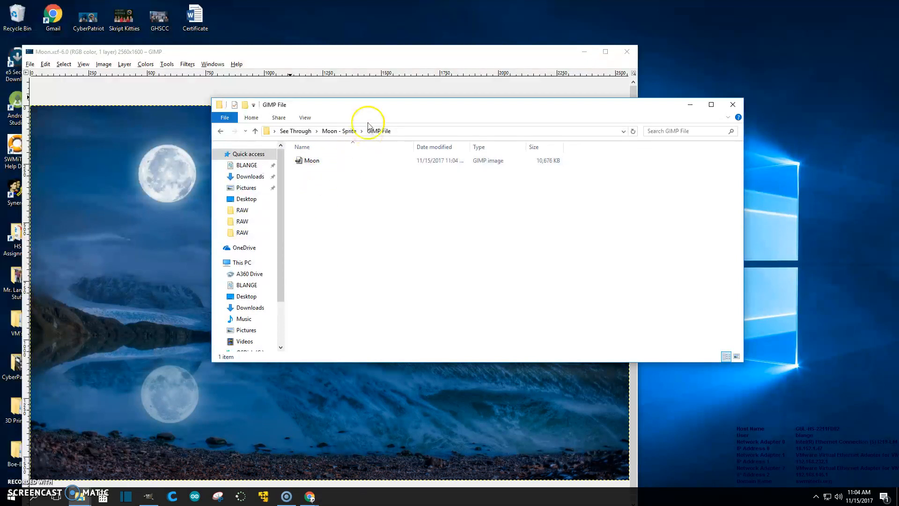
drag(372, 110, 898, 89)
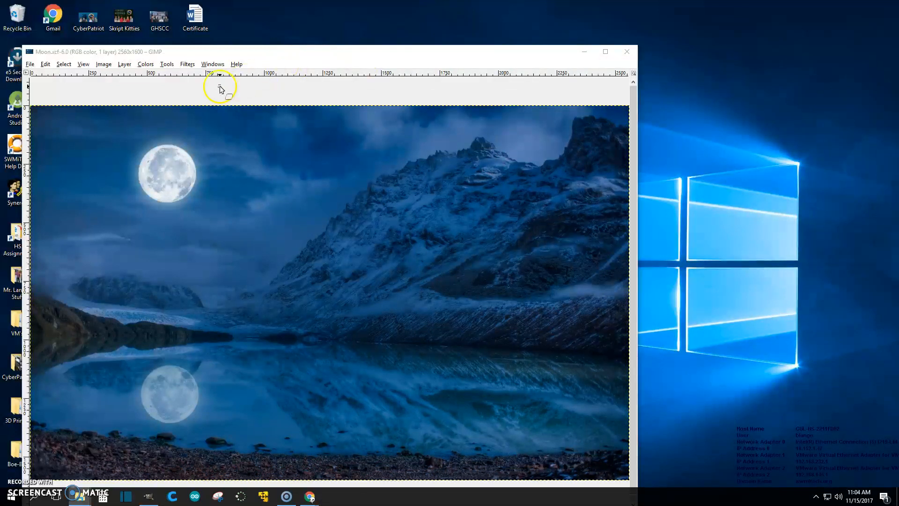
click(213, 66)
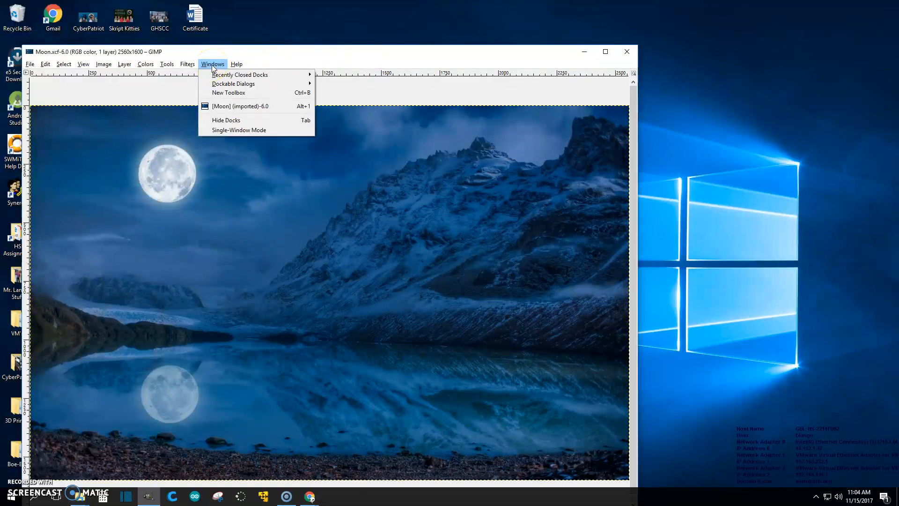
click(215, 92)
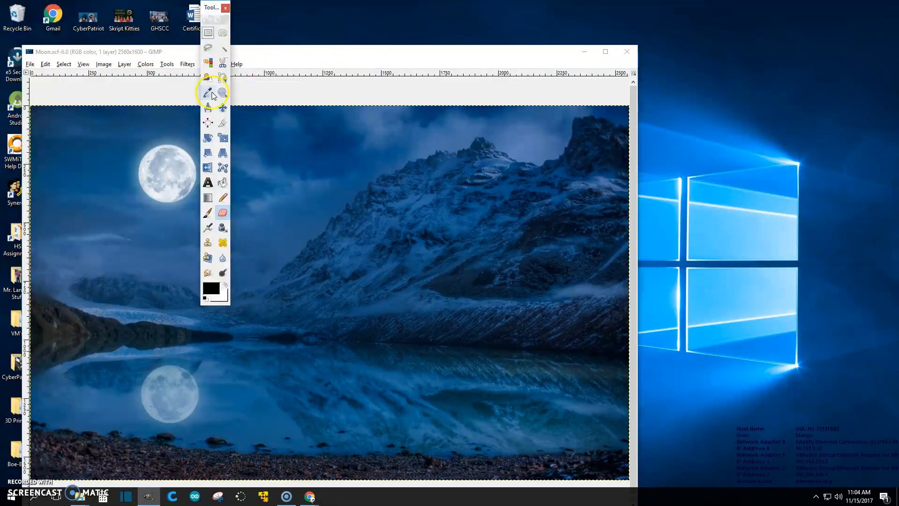
drag(211, 12, 687, 49)
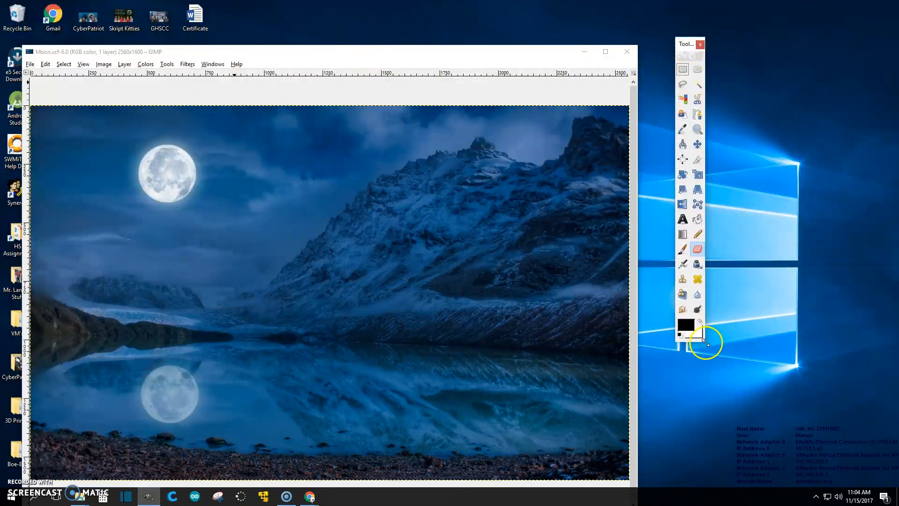
drag(705, 253, 750, 165)
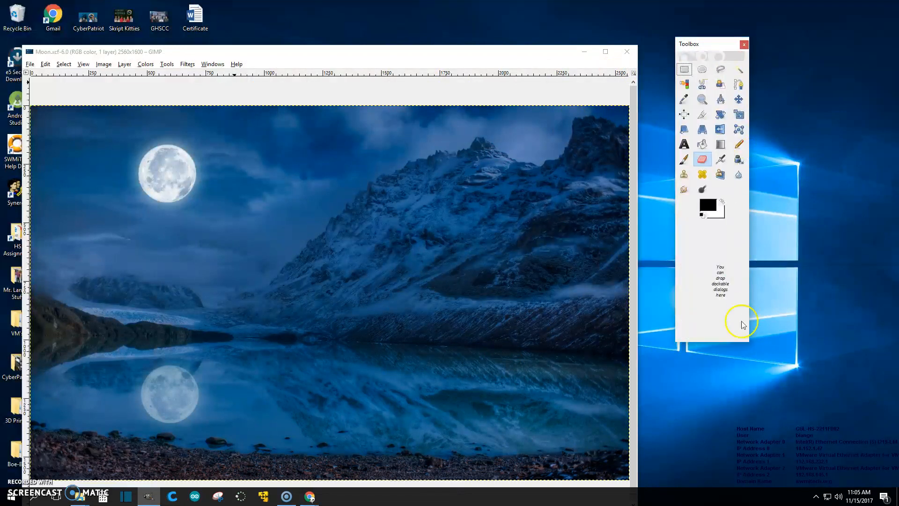
drag(706, 342, 700, 221)
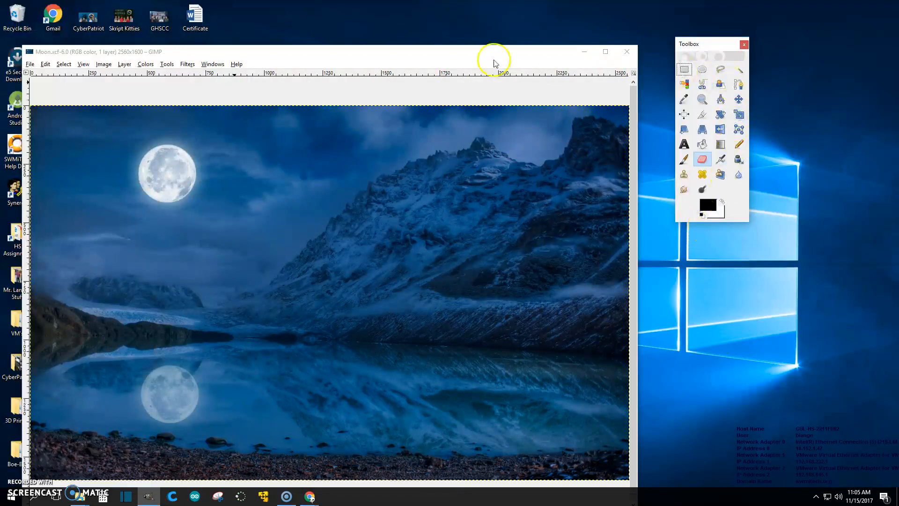
Open the Tool Options dialog and place it directly below the Toolbox
click(213, 64)
mouse_move(221, 88)
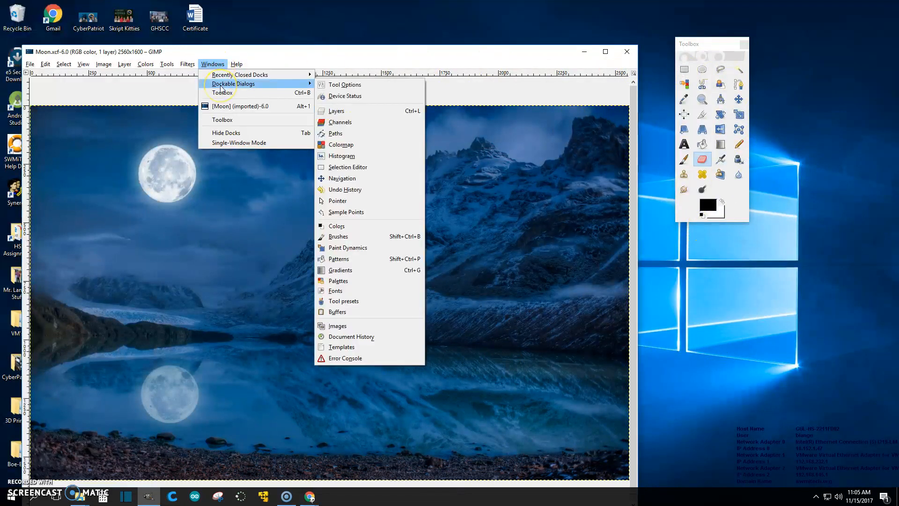
click(348, 85)
drag(340, 15, 711, 251)
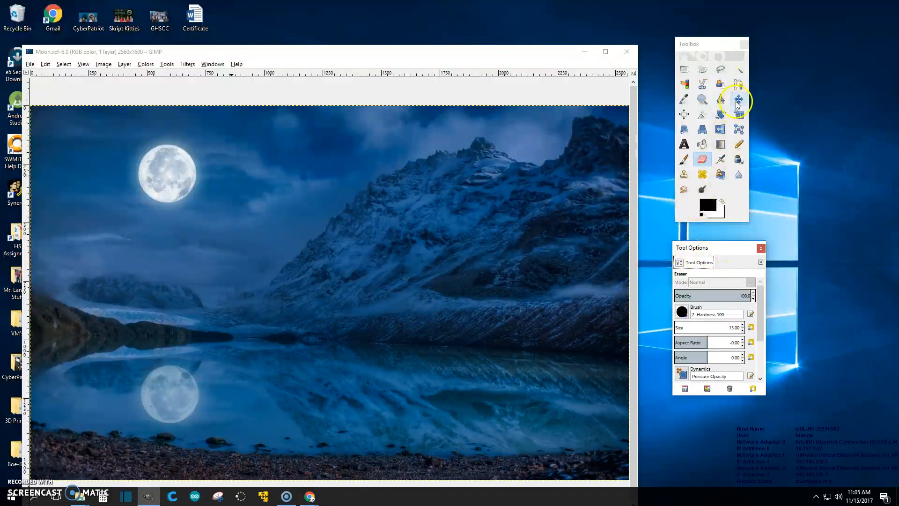
Draw a crop rectangle around the moon in the sky and tighten its edges to about 255 by 252 px
click(702, 114)
drag(133, 142, 199, 205)
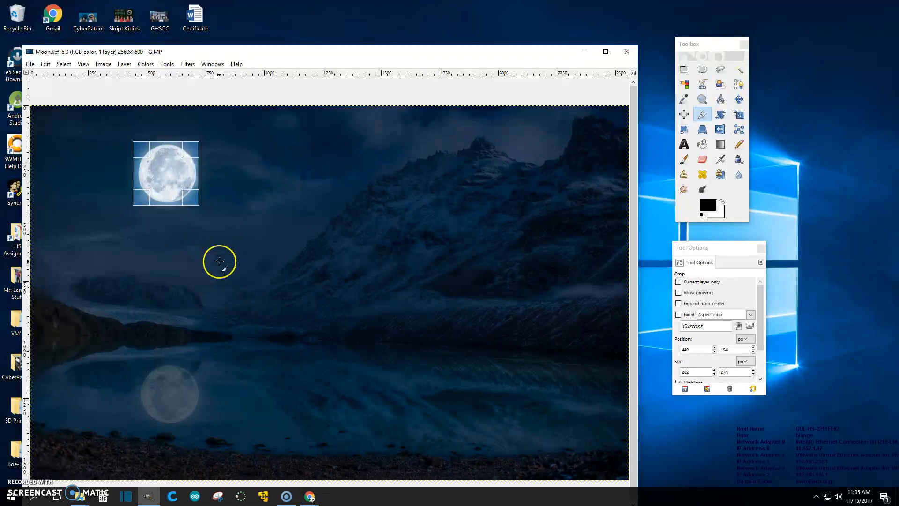
scroll(217, 261, up, 2)
scroll(219, 261, up, 2)
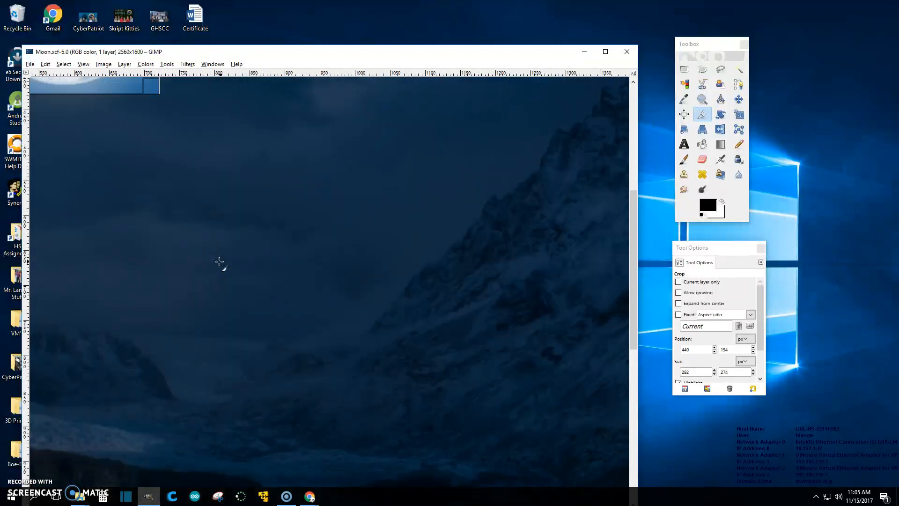
drag(436, 60, 436, 31)
drag(628, 209, 631, 129)
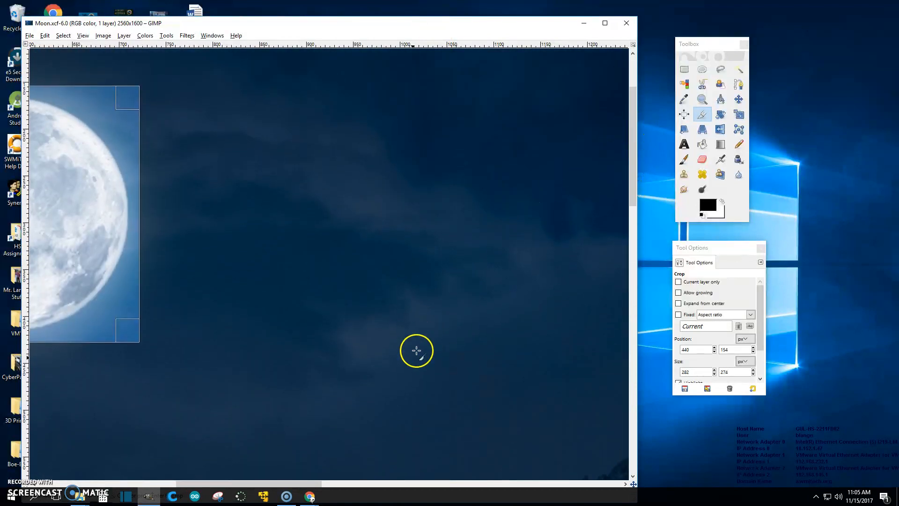
drag(301, 485, 225, 484)
drag(448, 209, 438, 213)
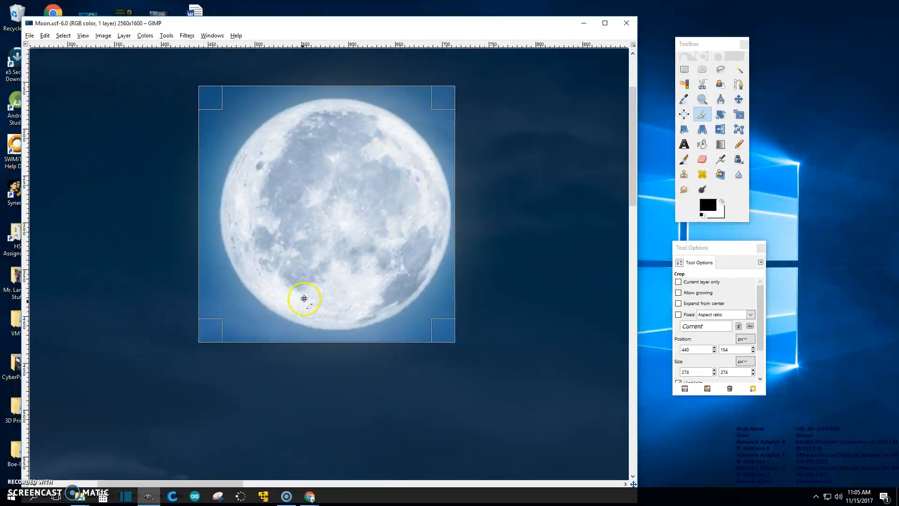
drag(337, 324, 339, 312)
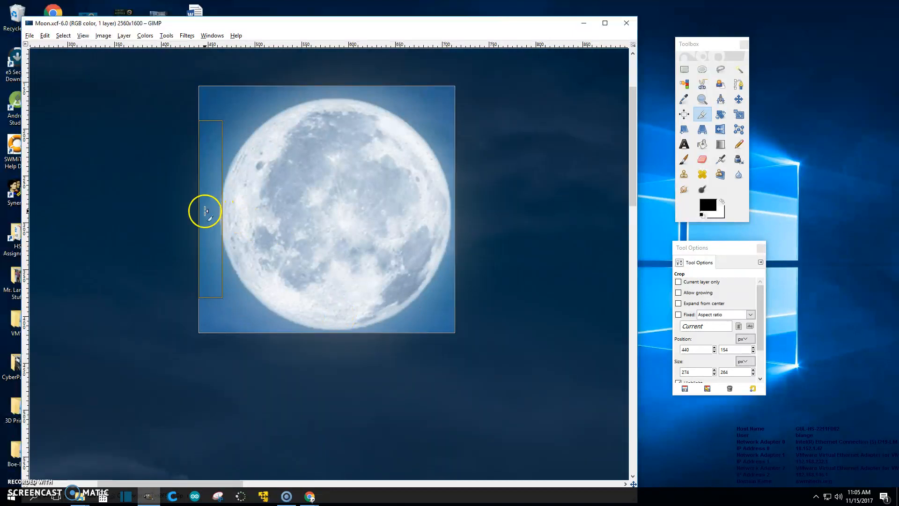
drag(203, 209, 223, 214)
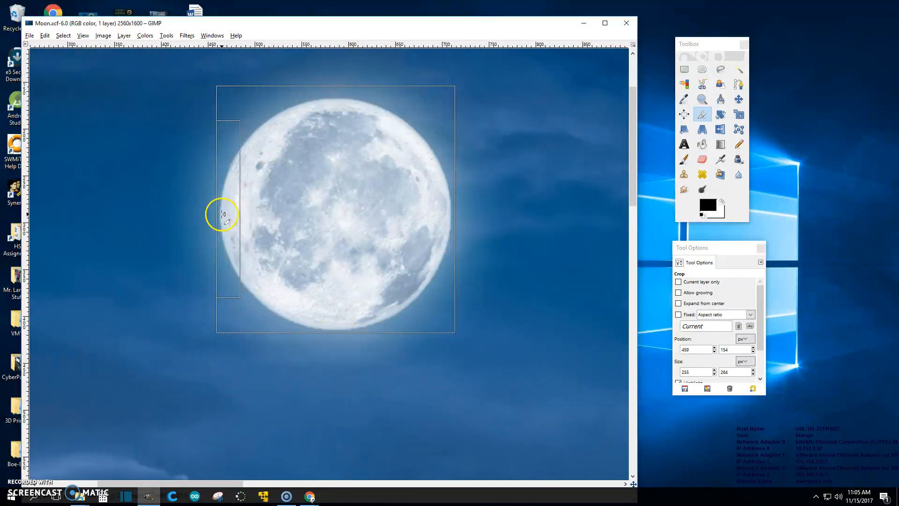
drag(337, 107, 340, 118)
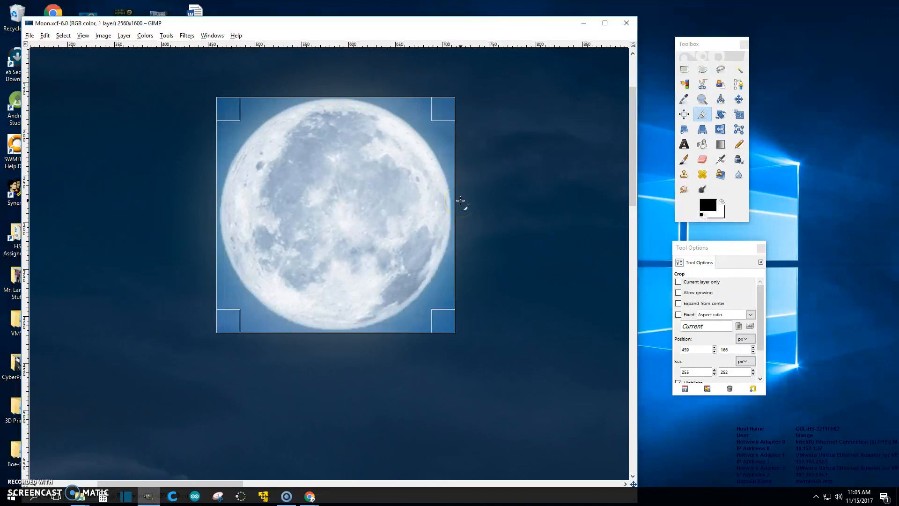
Crop the image to the rectangle around the moon and save the Moon.xcf project
key(Return)
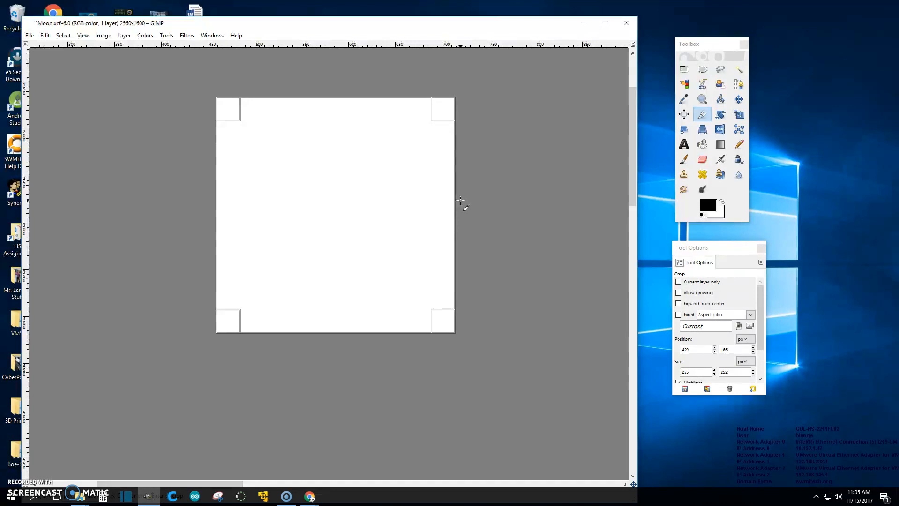
key(ctrl+z)
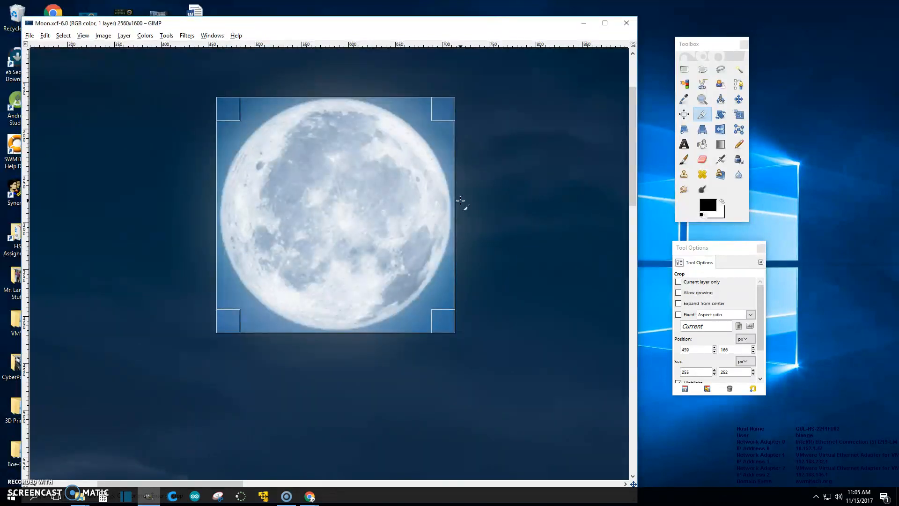
key(Return)
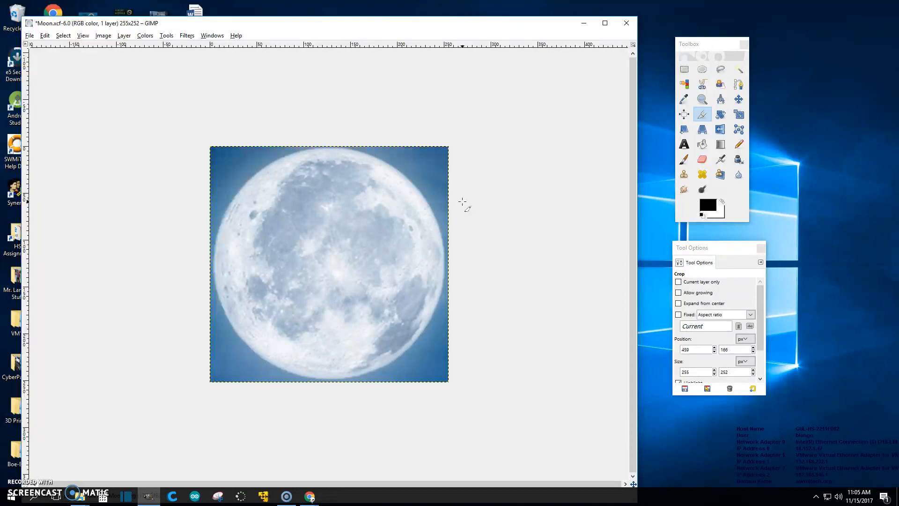
key(plus)
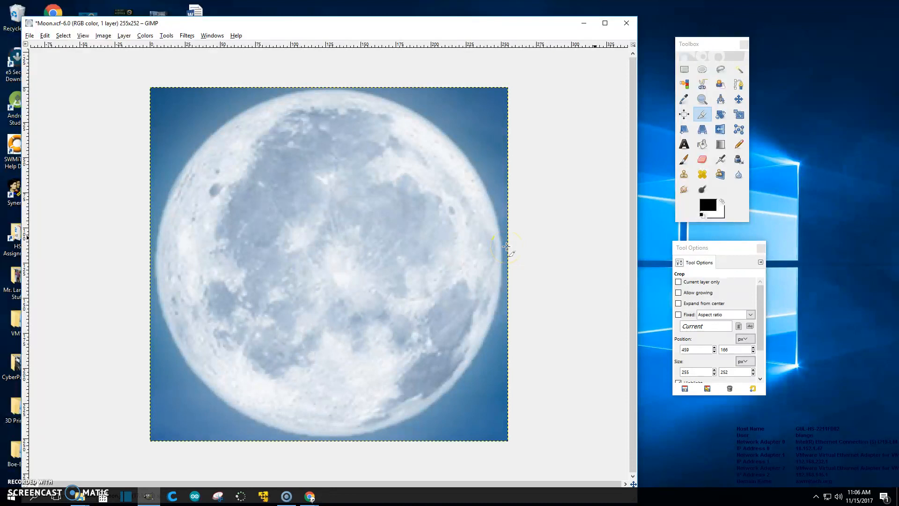
key(ctrl+s)
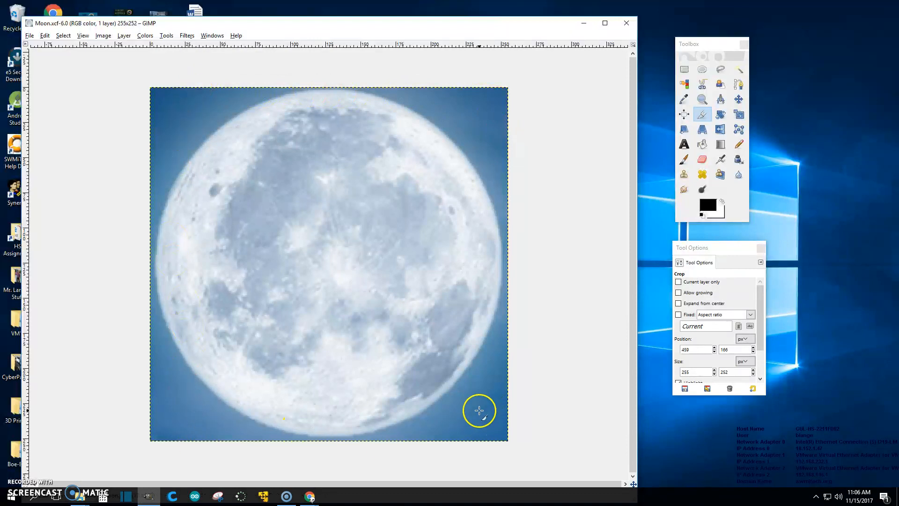
Select the blue background around the moon with Select by Color, adding its remaining shades in the corners and along the moon's edge
click(685, 85)
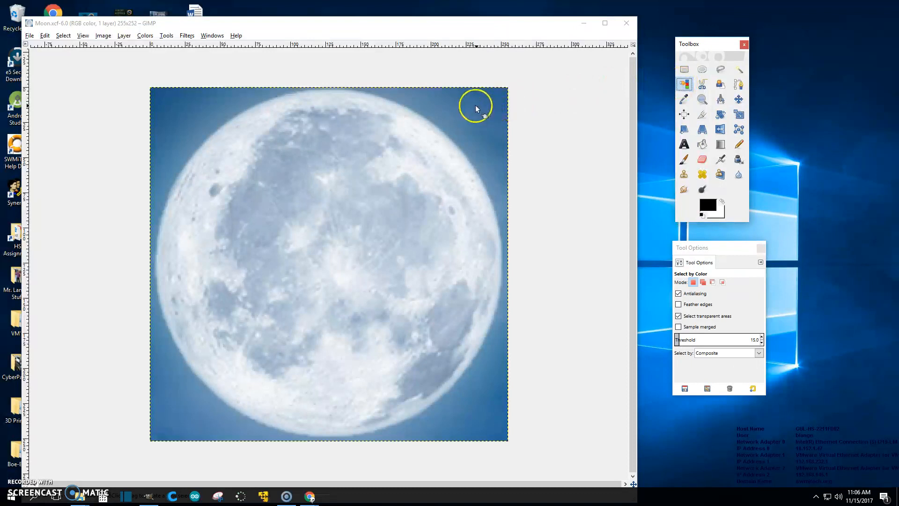
click(487, 97)
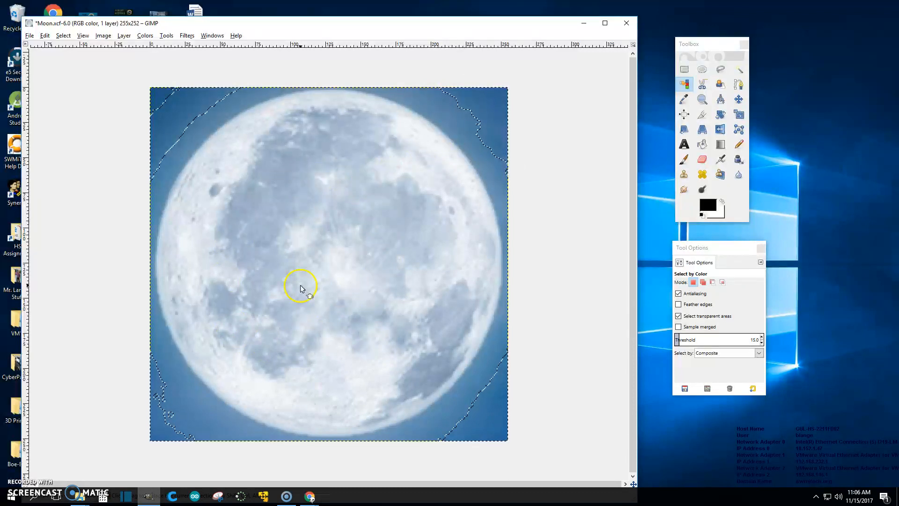
click(453, 117)
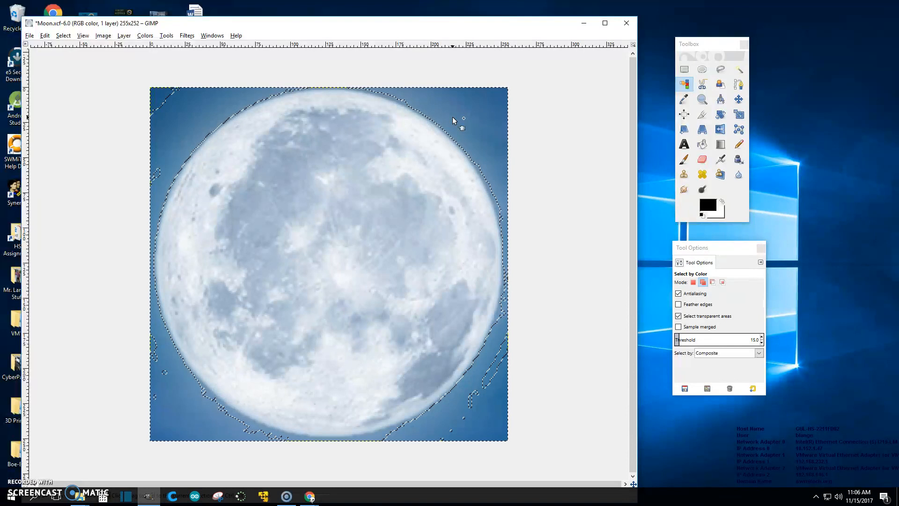
ctrl+click(453, 116)
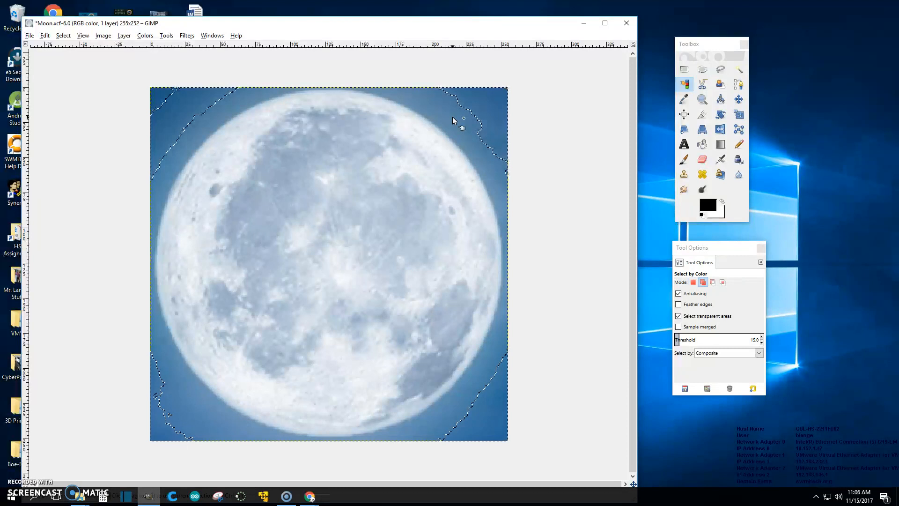
shift+click(162, 100)
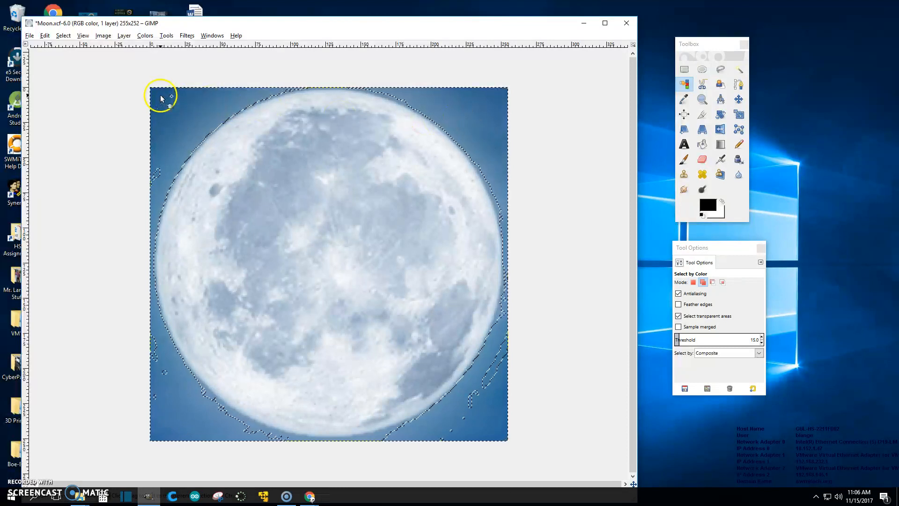
shift+click(158, 169)
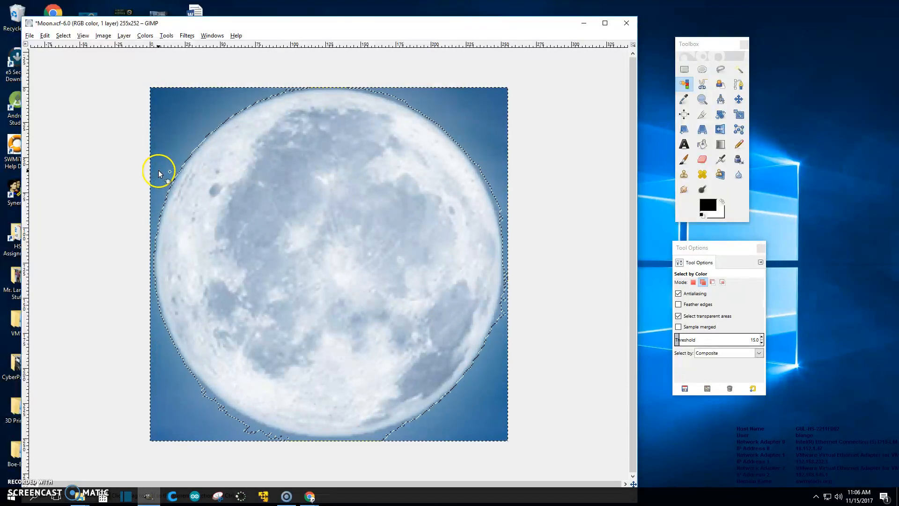
Try to add the color at the moon's lower-left rim to the selection, and undo that addition
shift+click(223, 393)
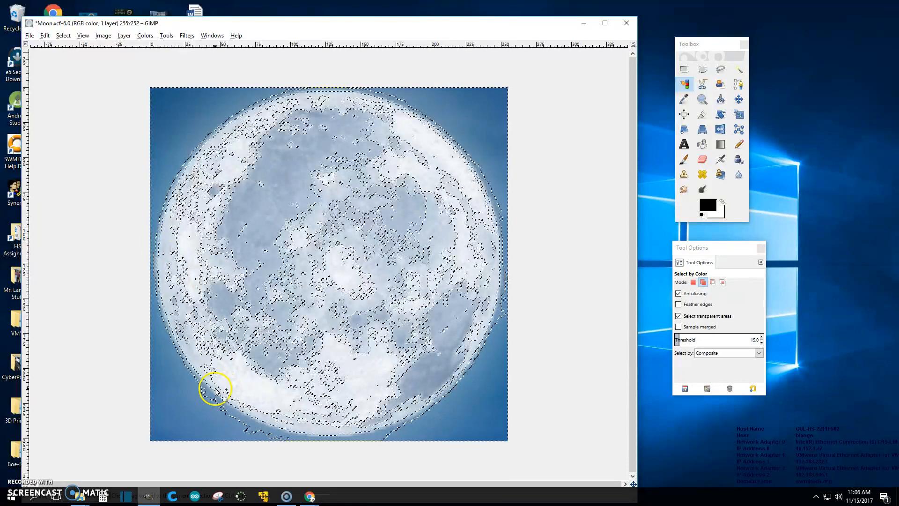
ctrl+click(289, 199)
ctrl+click(269, 236)
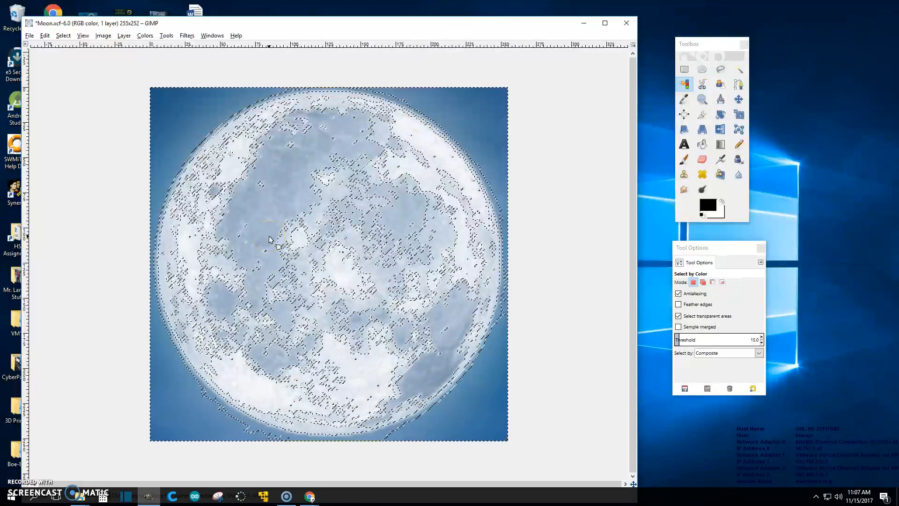
ctrl+click(269, 238)
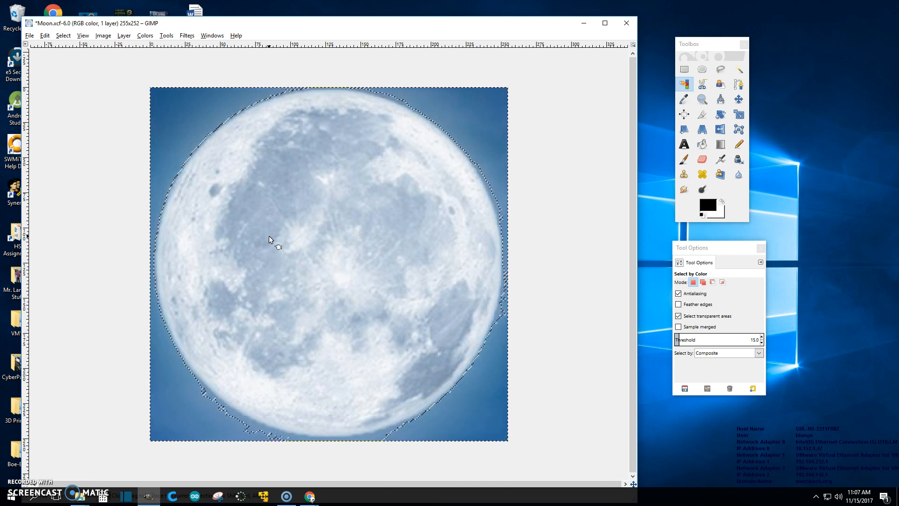
Delete the selected blue background around the moon
key(Delete)
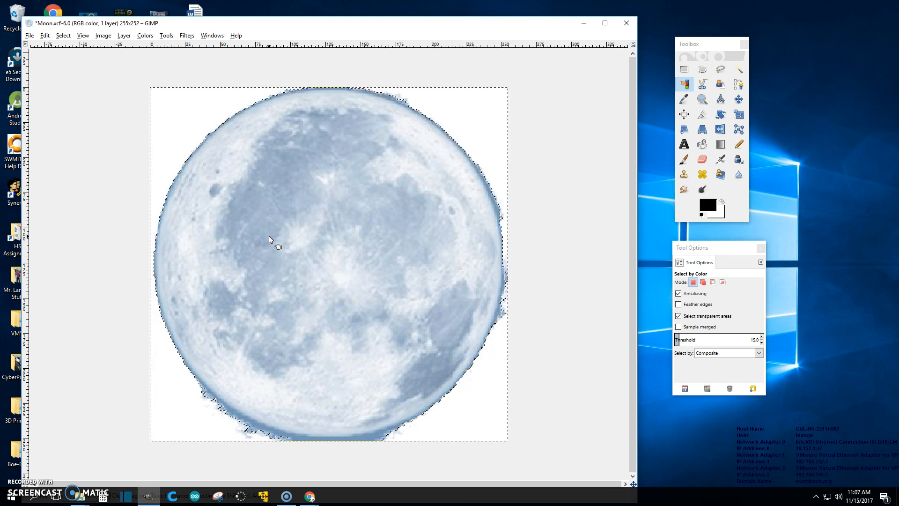
click(298, 82)
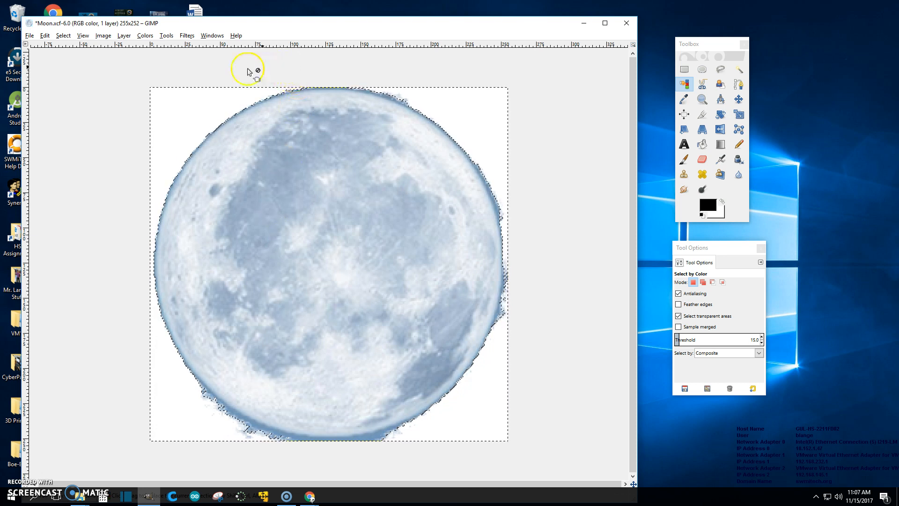
click(478, 105)
Make the white area around the moon transparent with Color to Alpha, converting from white
click(146, 36)
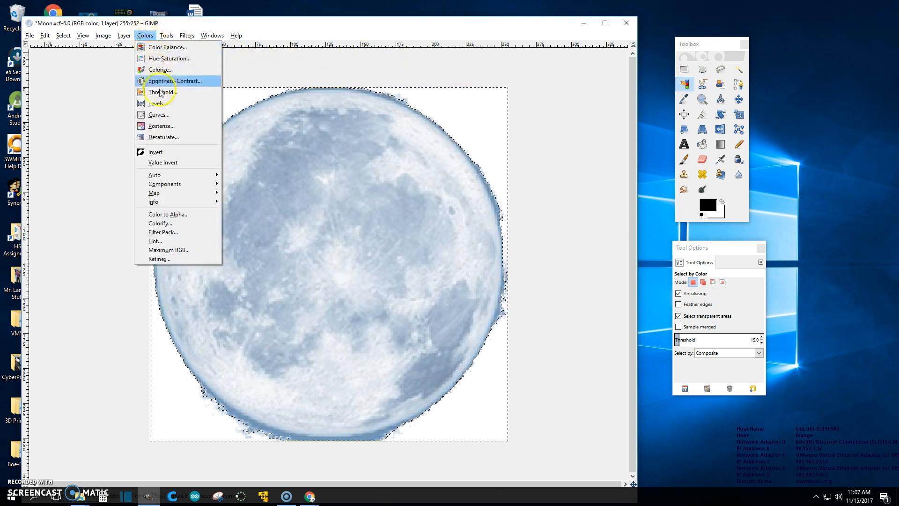
click(167, 215)
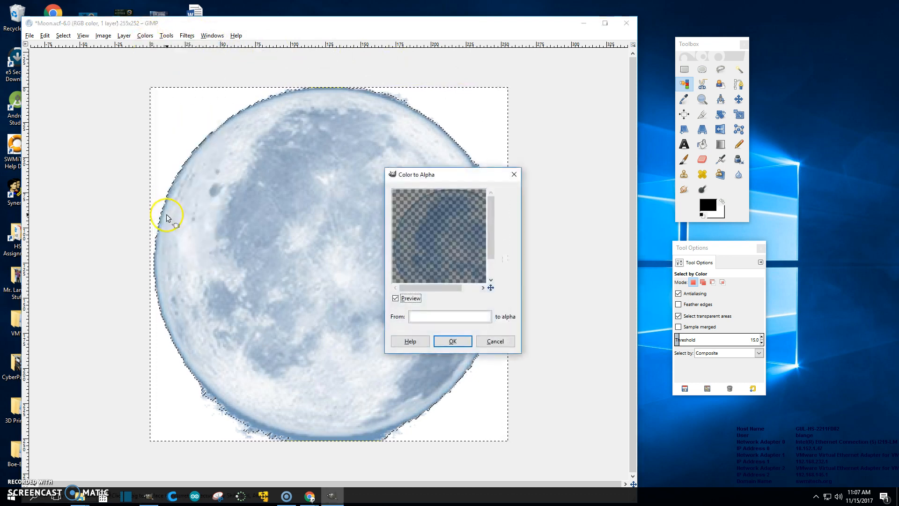
click(465, 344)
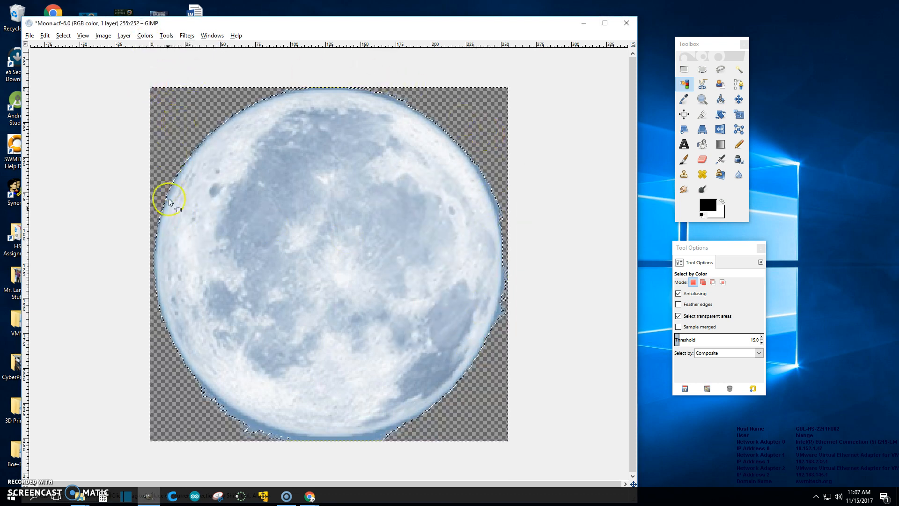
Save the Moon.xcf project and clear the selection around the moon
key(ctrl+s)
click(474, 404)
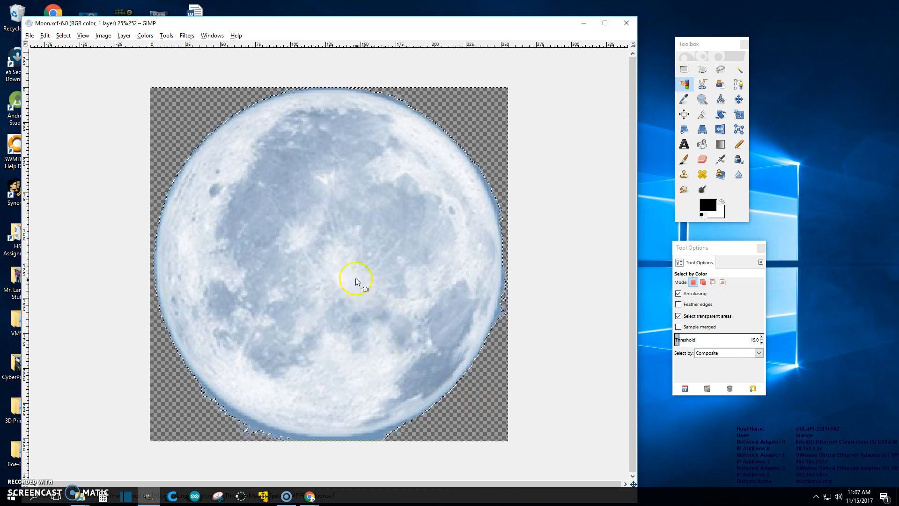
click(61, 37)
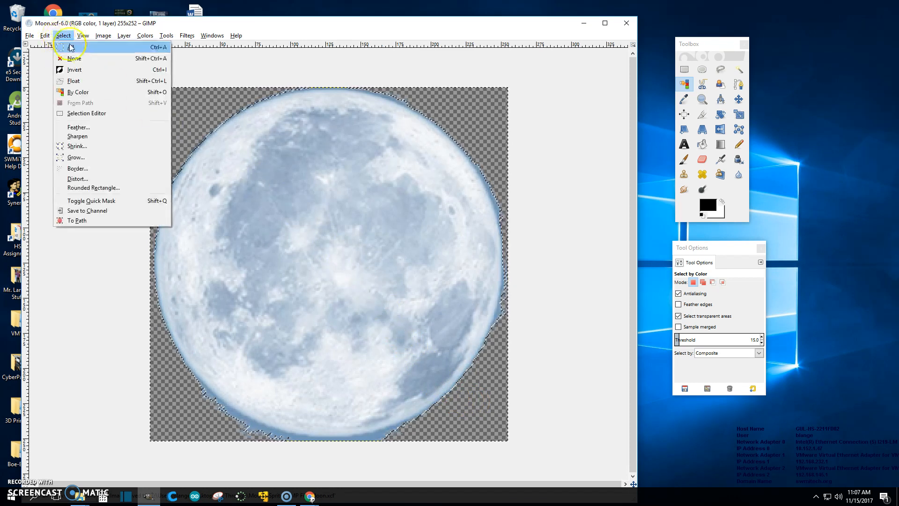
click(74, 58)
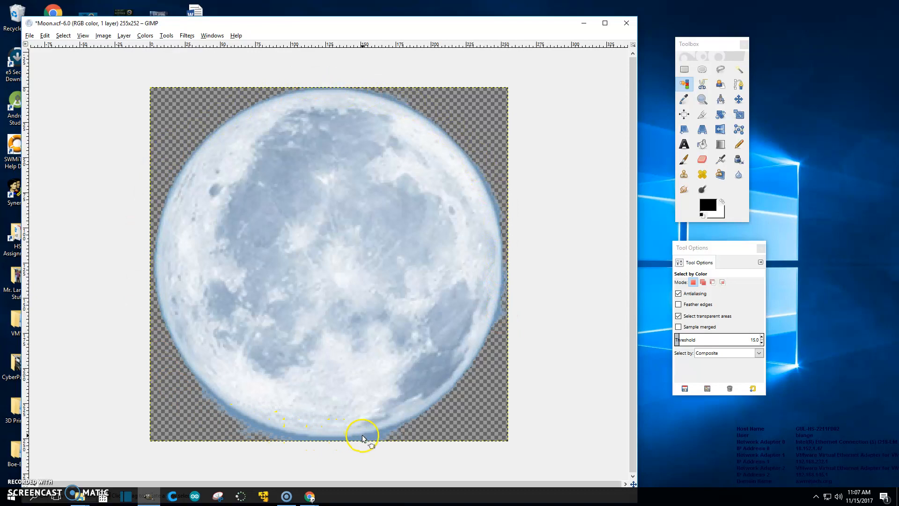
Choose the Eraser tool with the 2. Hardness 100 brush
click(702, 159)
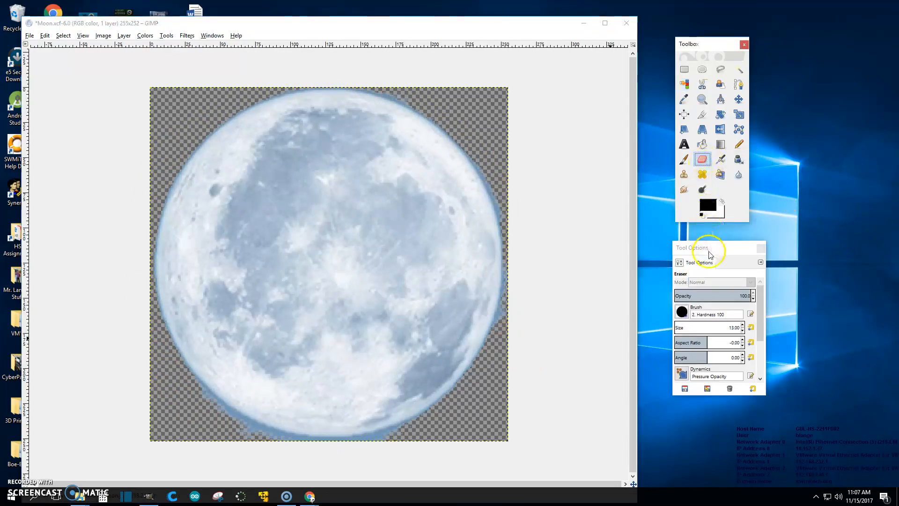
drag(706, 252, 711, 248)
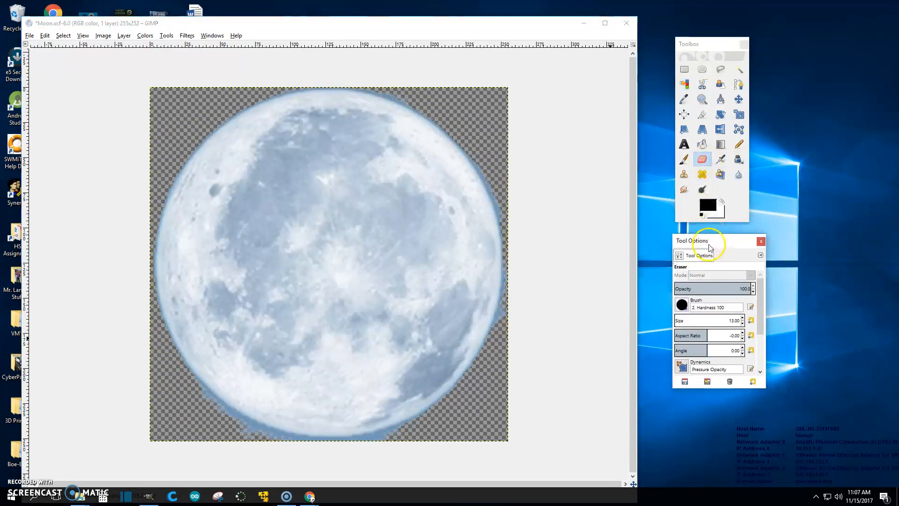
click(682, 305)
click(684, 333)
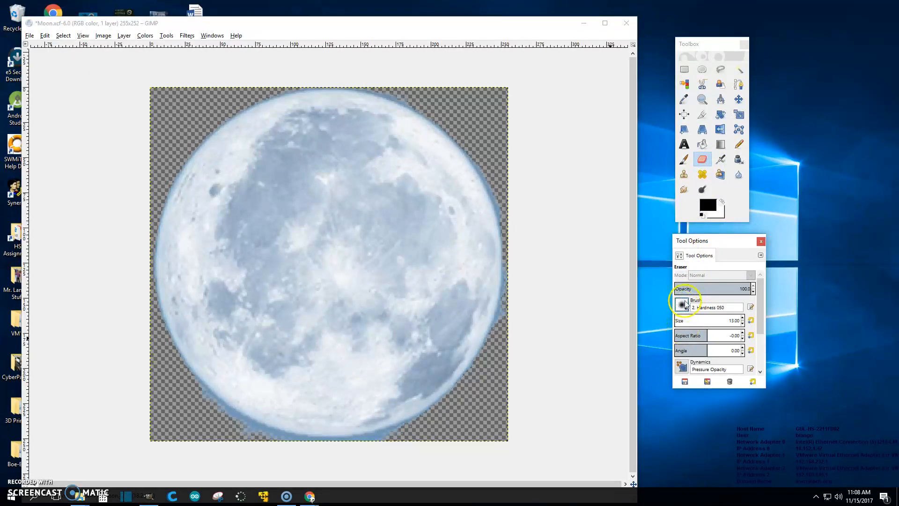
click(681, 305)
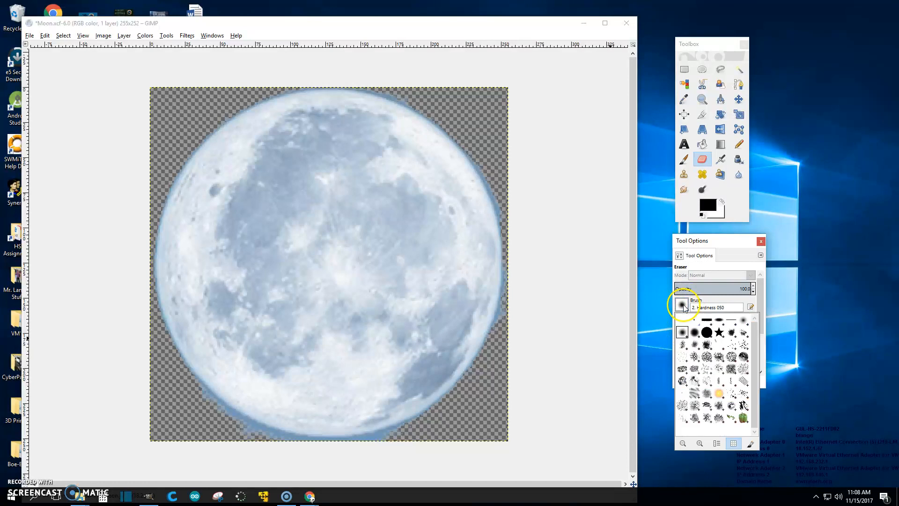
click(708, 332)
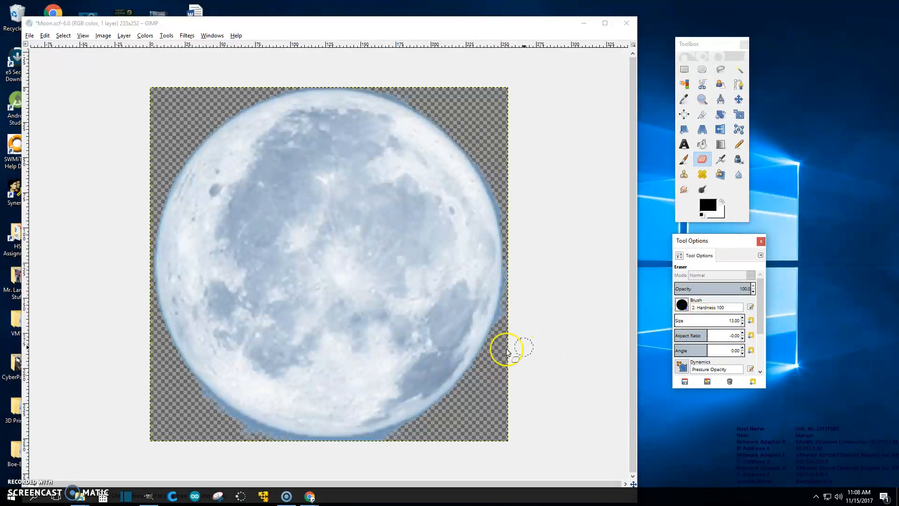
Try erasing patches on the moon's surface at brush sizes 13 and 62, undoing each erasure
click(397, 315)
drag(397, 315, 402, 299)
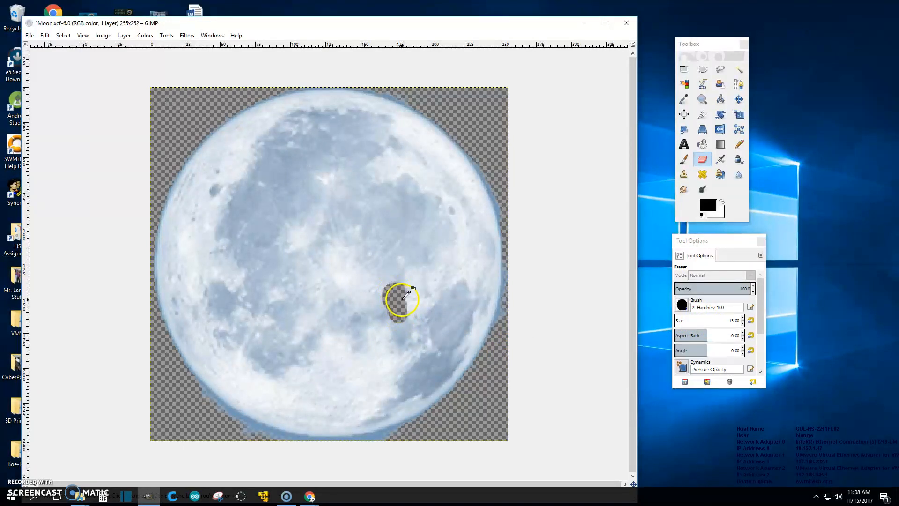
key(ctrl+z)
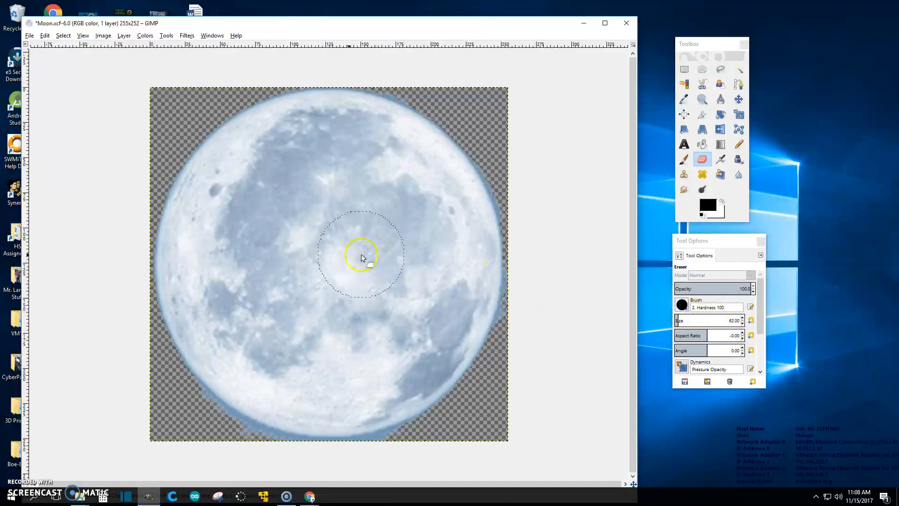
click(336, 253)
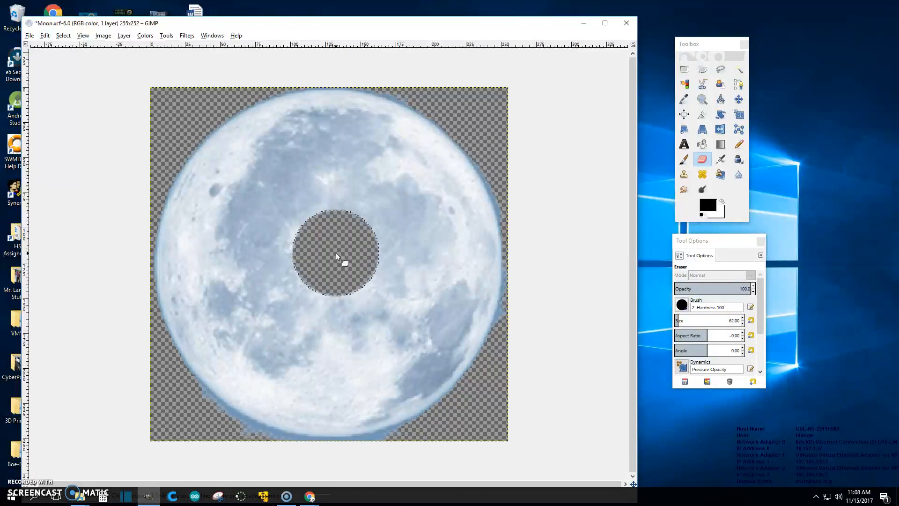
key(ctrl+z)
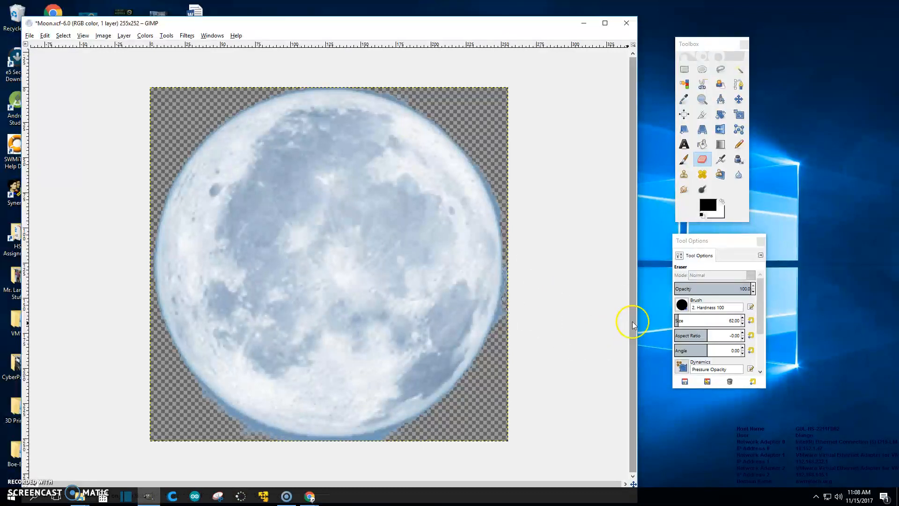
Set the eraser size to 11 and erase the leftover blue along the moon's right and lower-right edges
drag(694, 320, 690, 321)
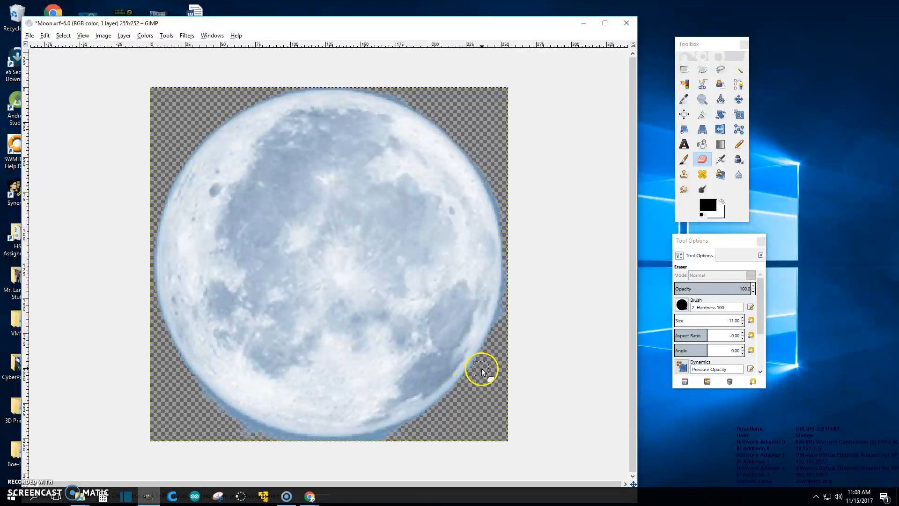
mouse_move(501, 329)
mouse_down()
mouse_move(508, 235)
mouse_move(485, 165)
mouse_up()
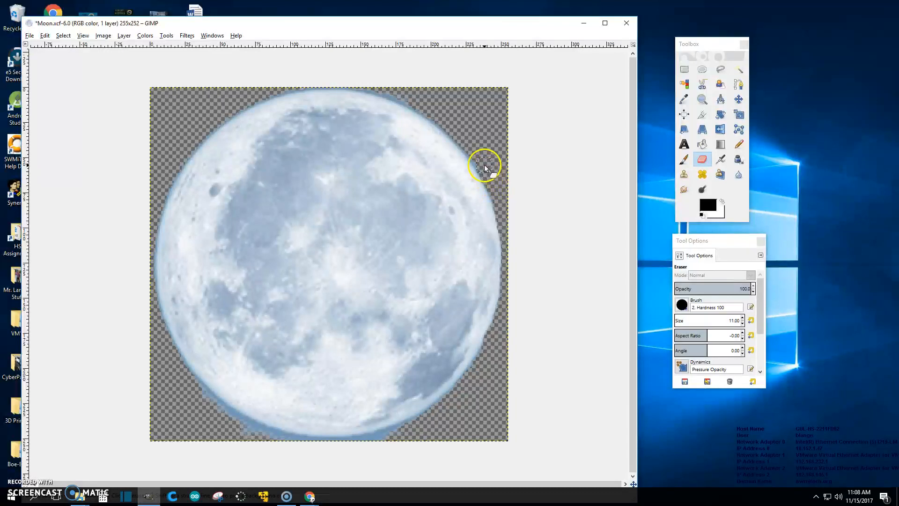
scroll(536, 166, up, 4)
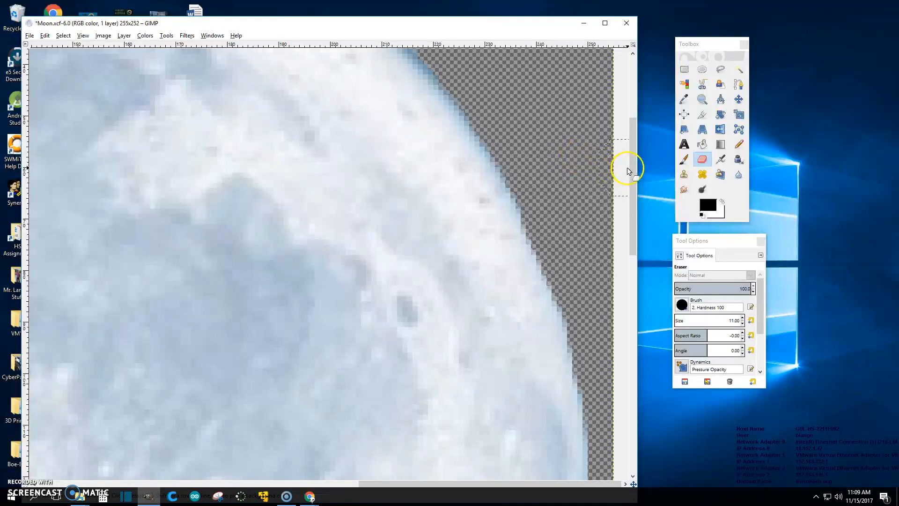
drag(630, 170, 661, 448)
drag(471, 483, 335, 500)
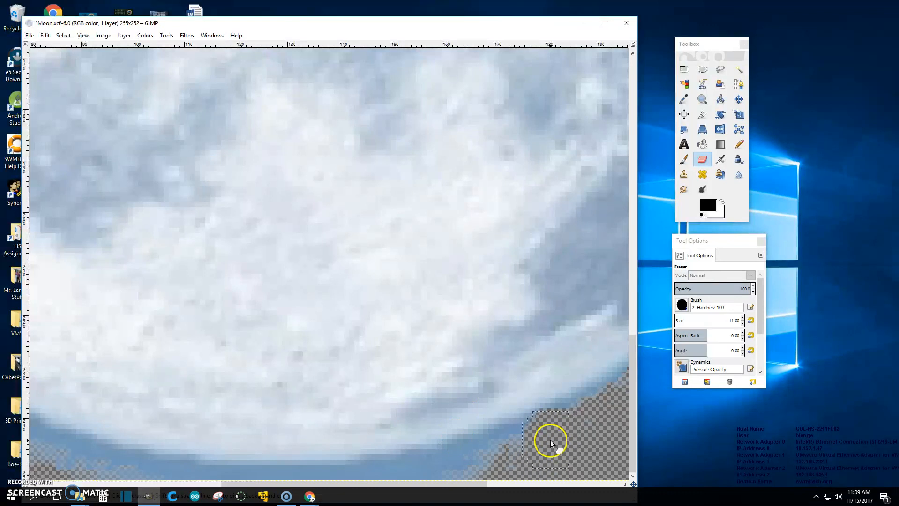
mouse_move(470, 467)
mouse_down()
mouse_move(358, 494)
mouse_move(331, 482)
mouse_up()
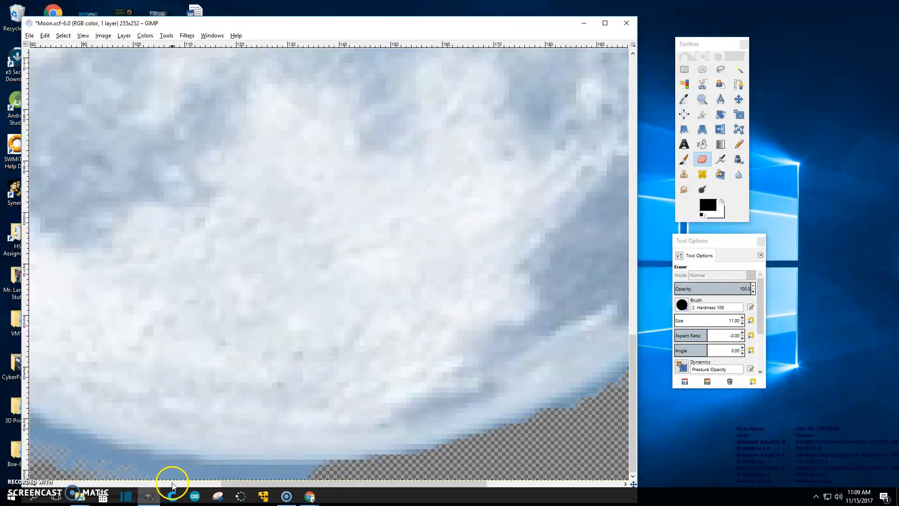
Erase the leftover blue along the moon's lower-left edge and save the project
scroll(170, 481, left, 10)
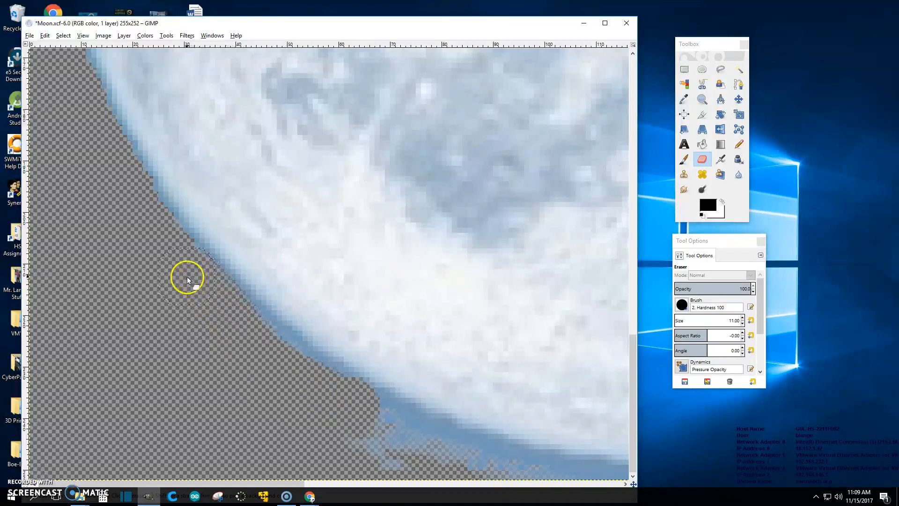
drag(234, 319, 274, 354)
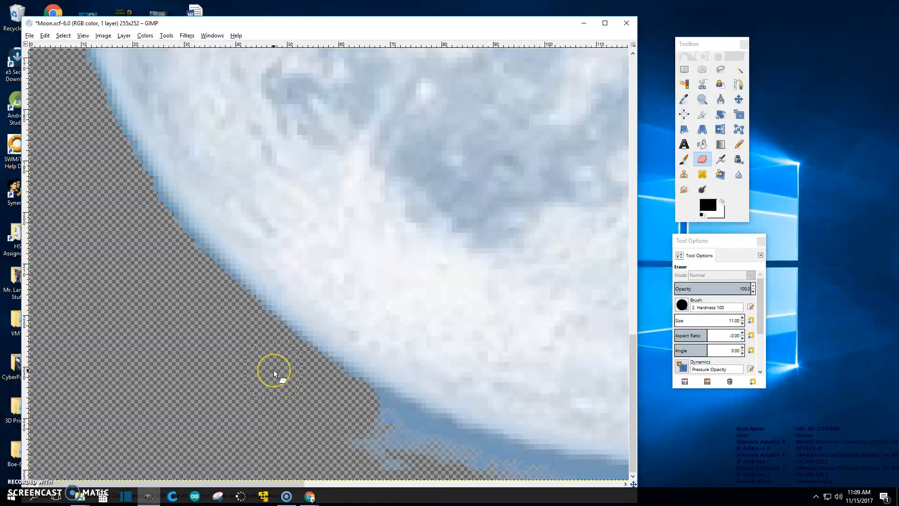
key(2)
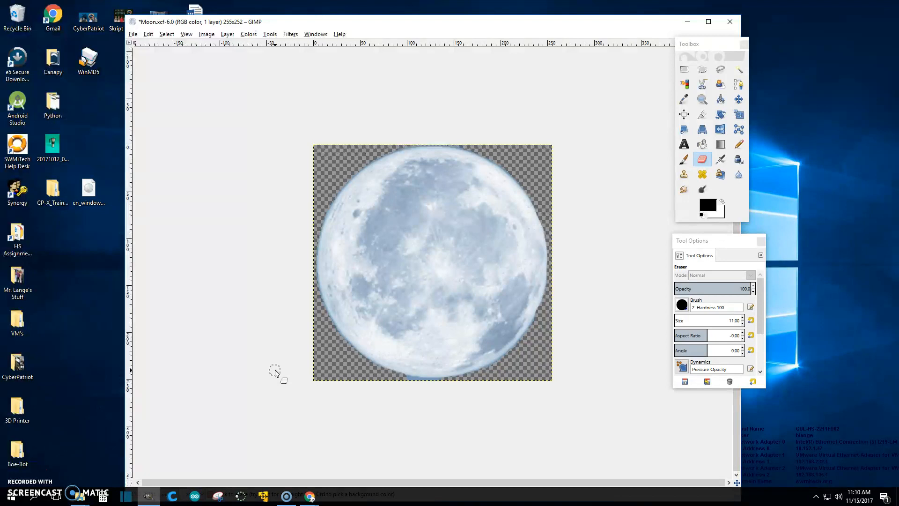
key(ctrl)
key(ctrl+s)
click(277, 365)
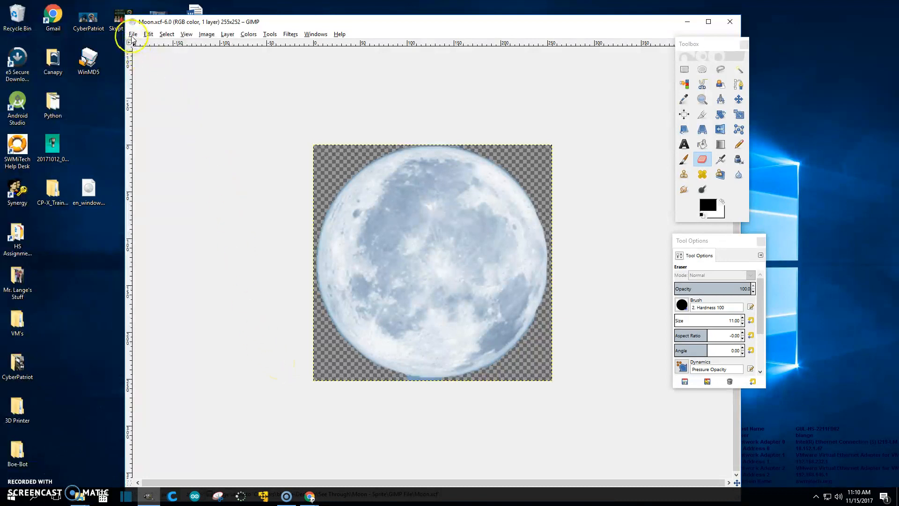
Export the image to the Desktop folder as Moon.png
click(132, 34)
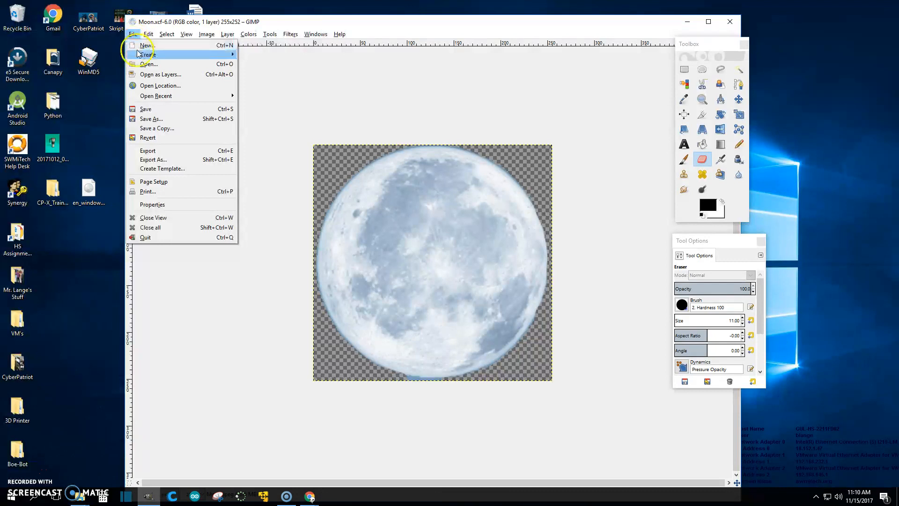
click(153, 160)
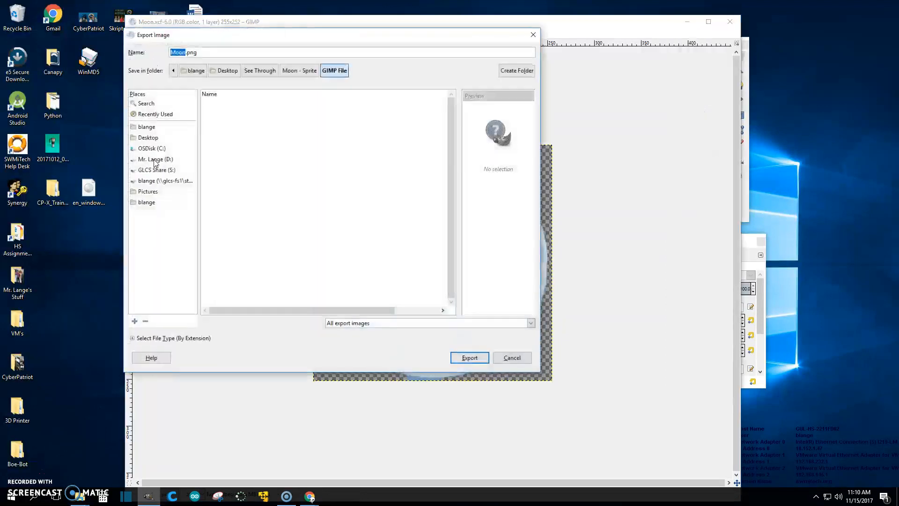
click(199, 53)
drag(197, 53, 190, 53)
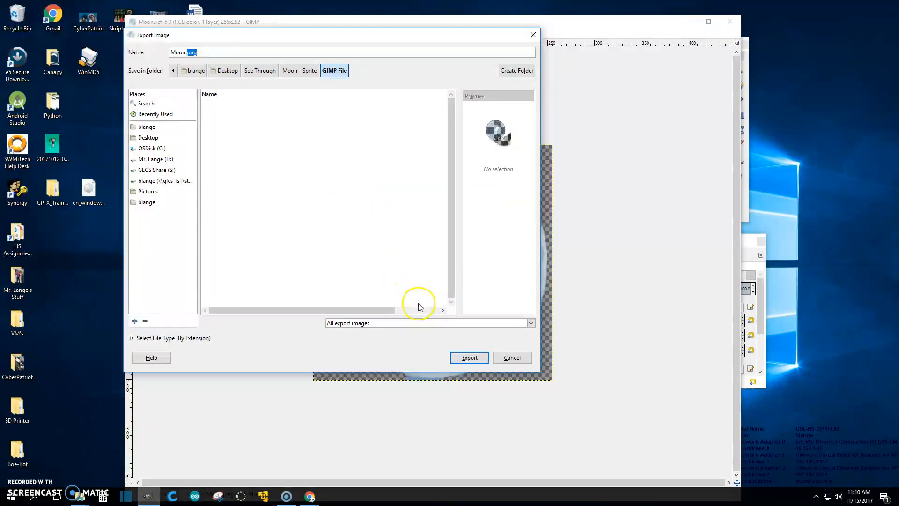
click(227, 73)
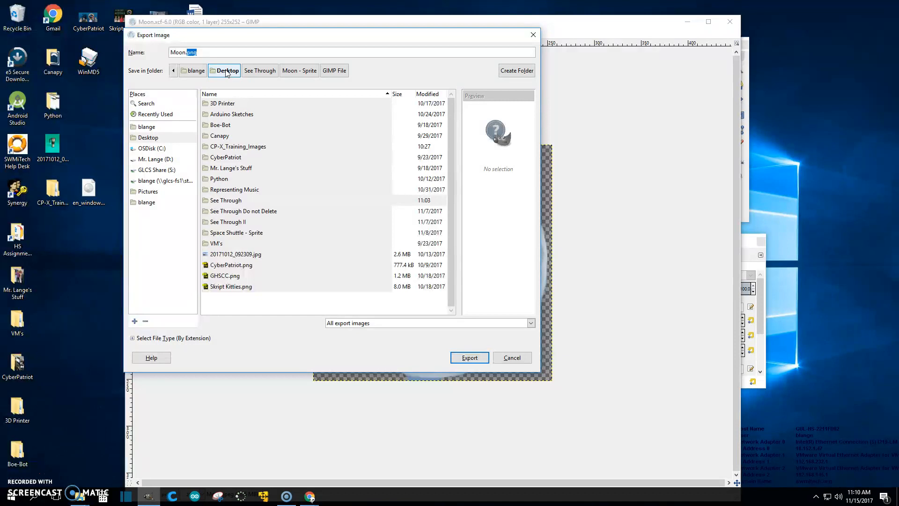
click(470, 359)
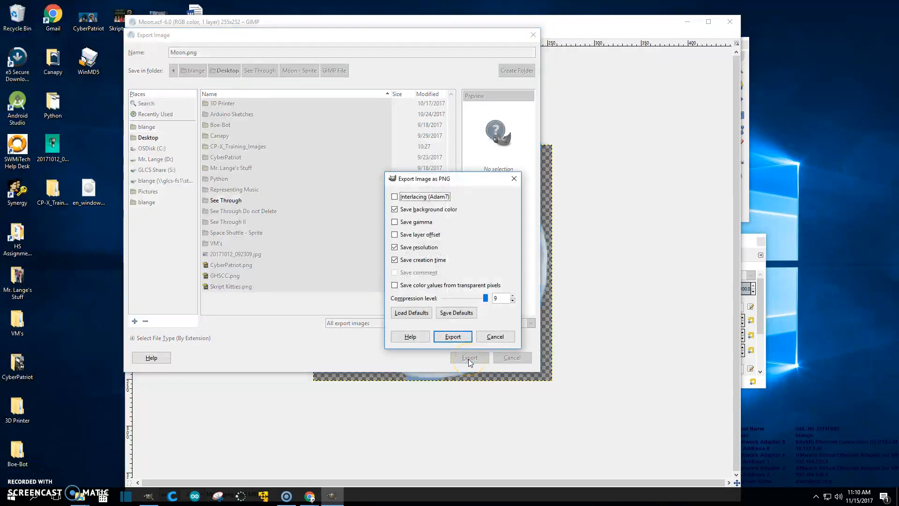
click(395, 287)
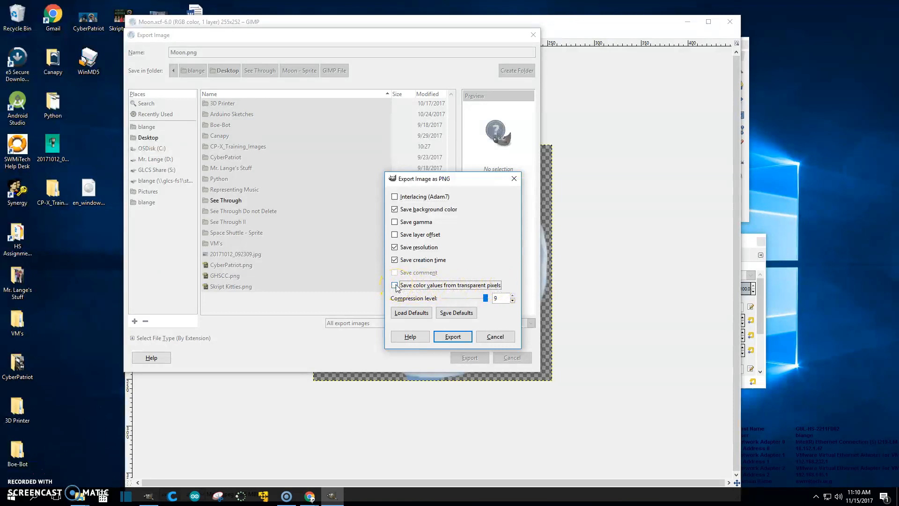
click(451, 337)
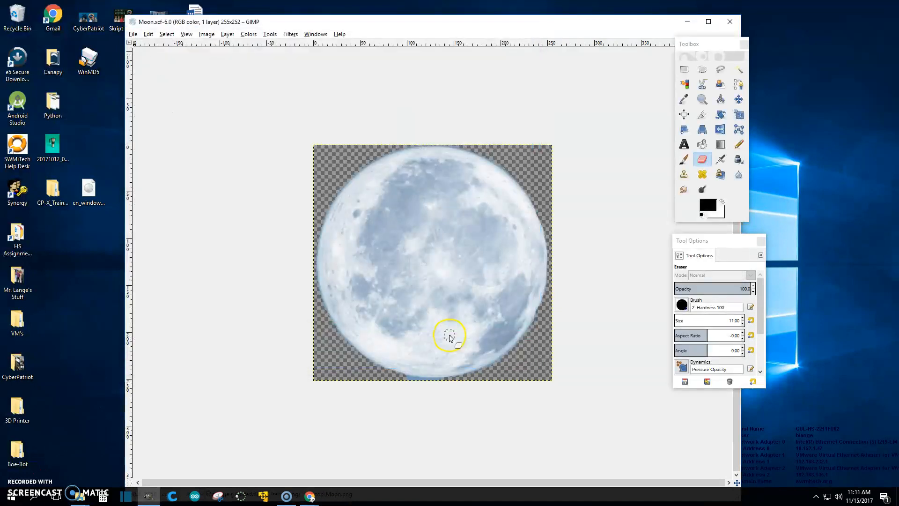
Open the exported Moon.png from the desktop in Photos, inspect the moon's edges up close, and close it
click(52, 233)
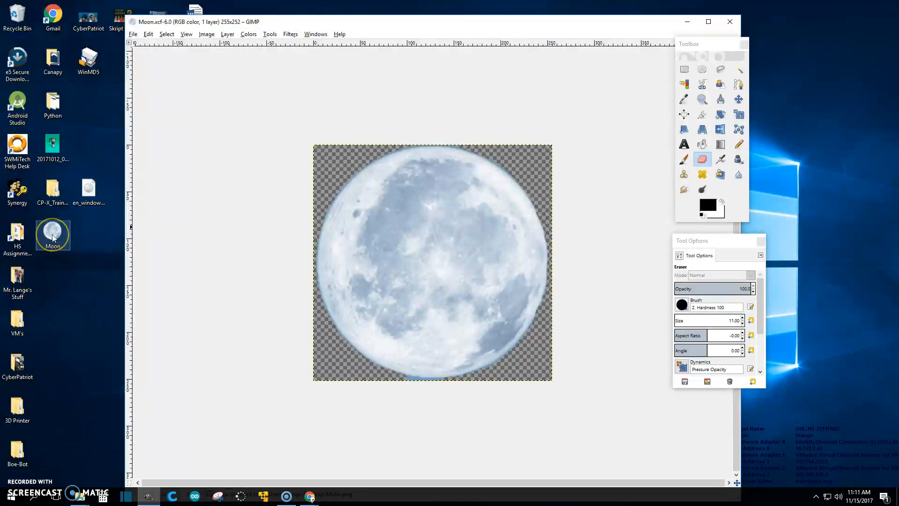
double_click(52, 236)
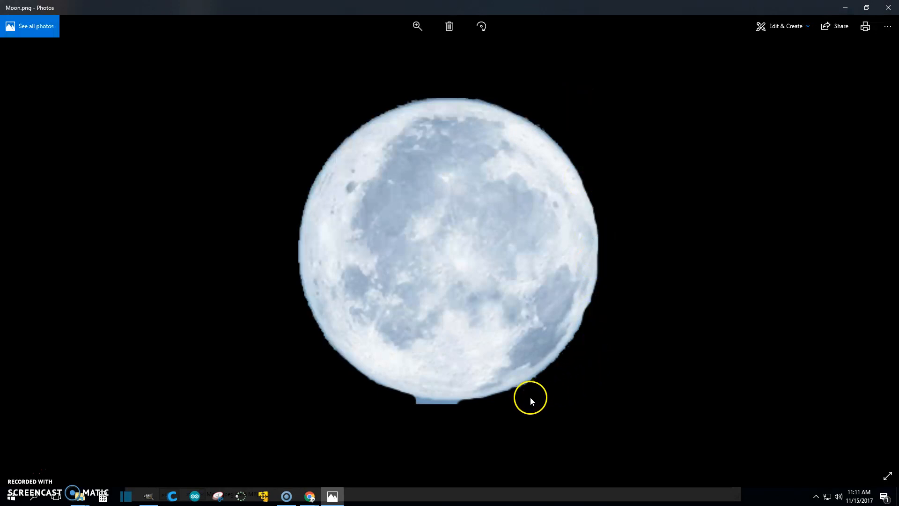
scroll(532, 400, up, 3)
scroll(582, 440, up, 1)
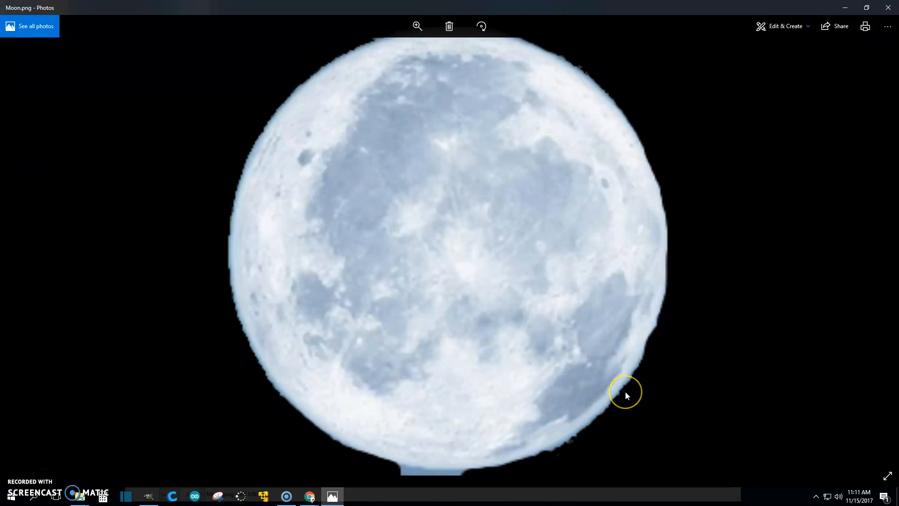
scroll(695, 322, down, 5)
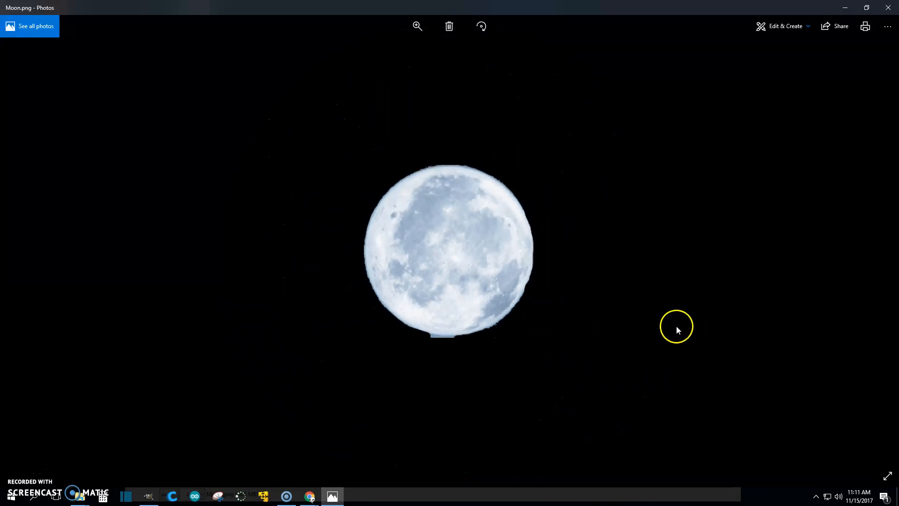
click(878, 7)
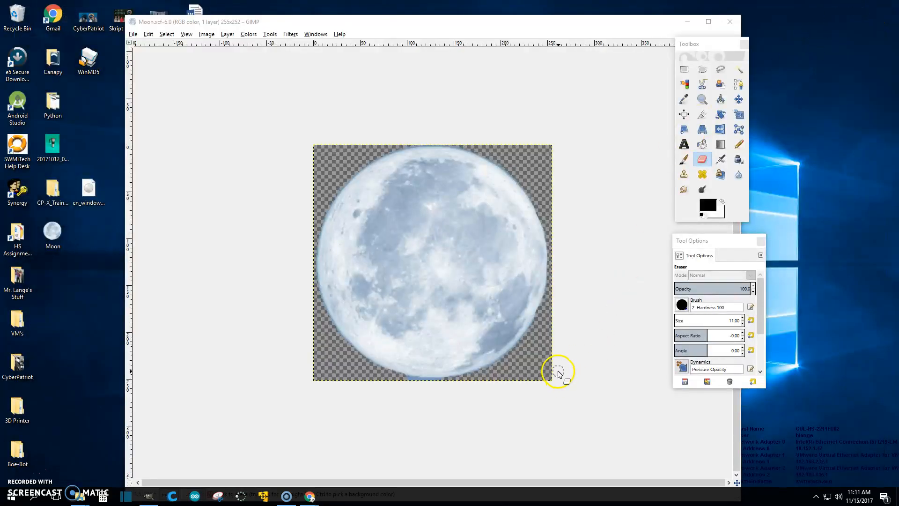
Erase the leftover blue strip along the moon's bottom edge and save the project
scroll(541, 365, up, 1)
scroll(541, 365, up, 1)
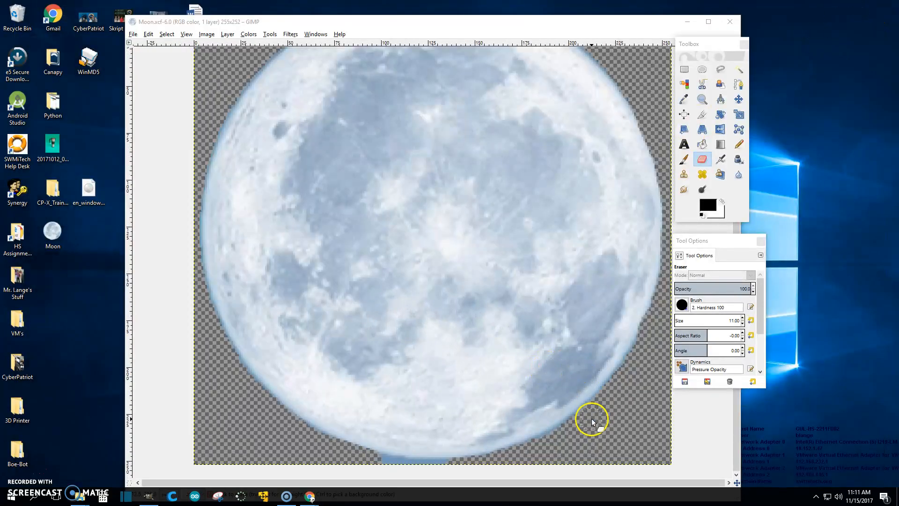
click(572, 432)
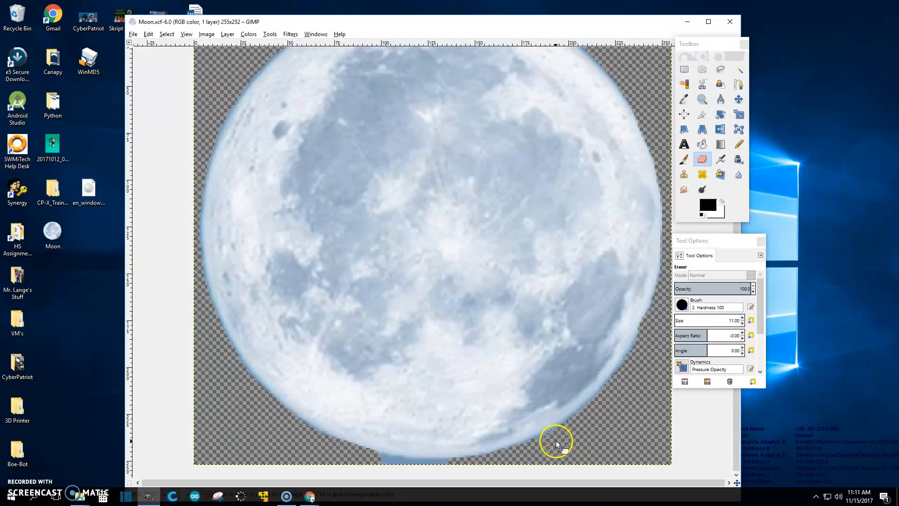
mouse_move(502, 466)
mouse_down()
mouse_move(402, 472)
mouse_move(347, 459)
mouse_up()
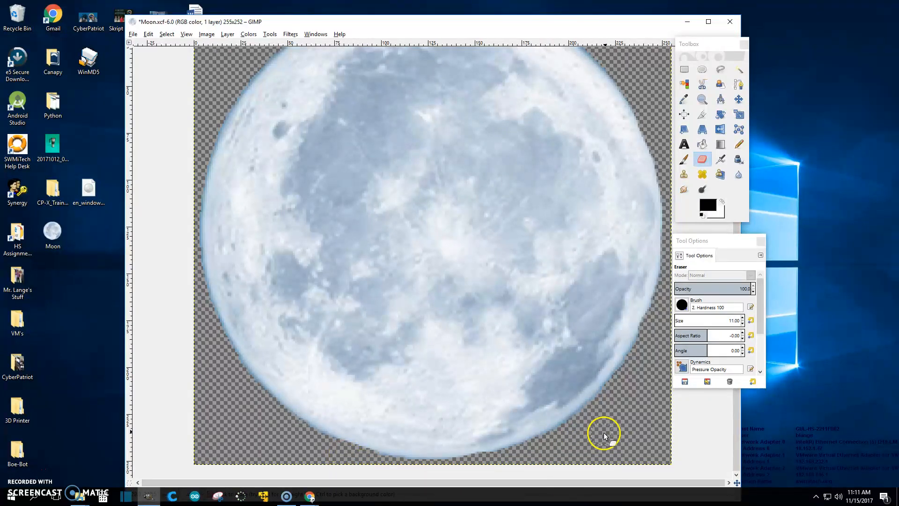
key(ctrl+s)
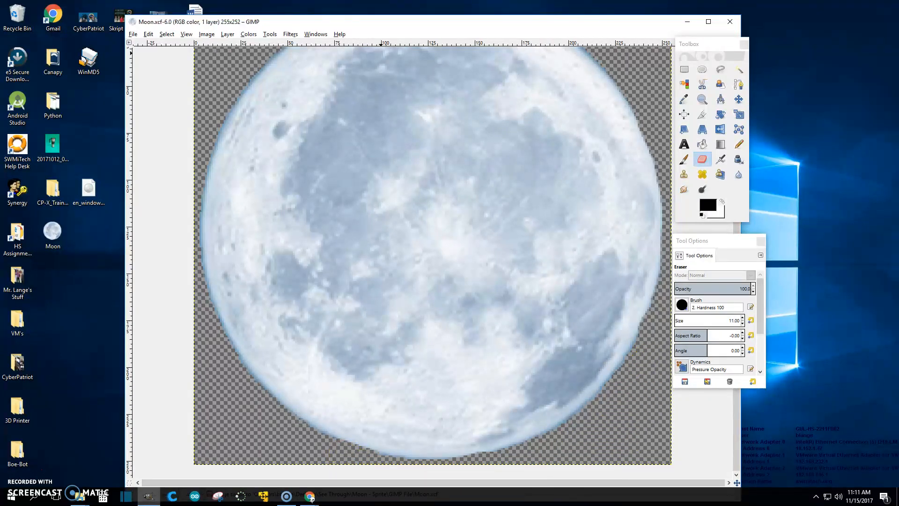
View the earlier Moon.png export from the desktop, close it, and re-export the cleaned-up image over Moon.png
click(133, 34)
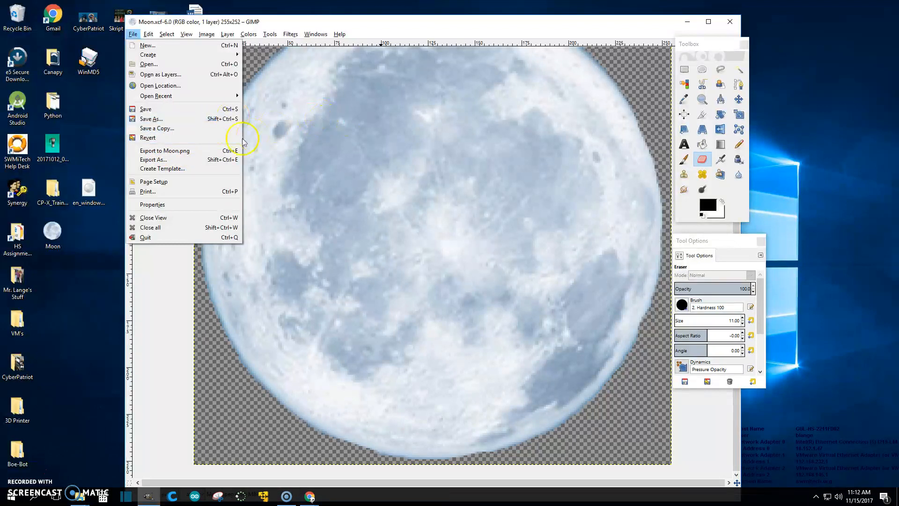
double_click(54, 236)
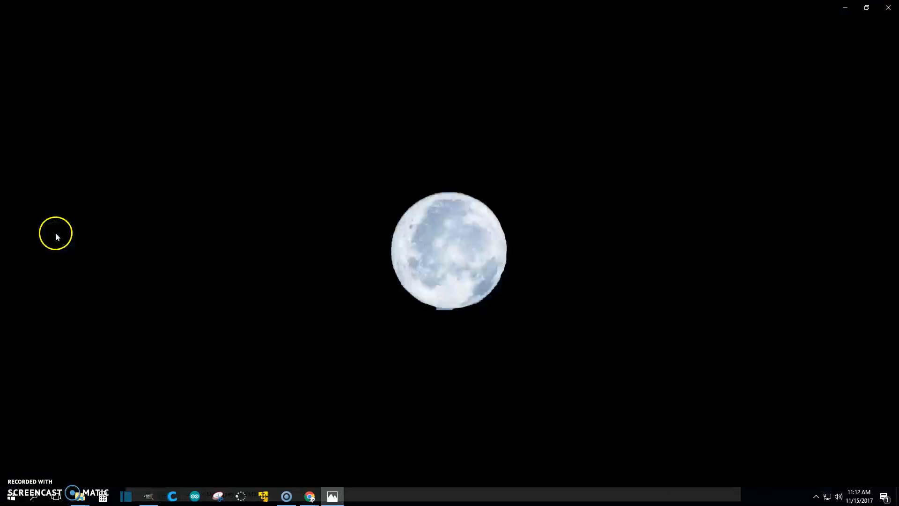
click(888, 7)
click(133, 34)
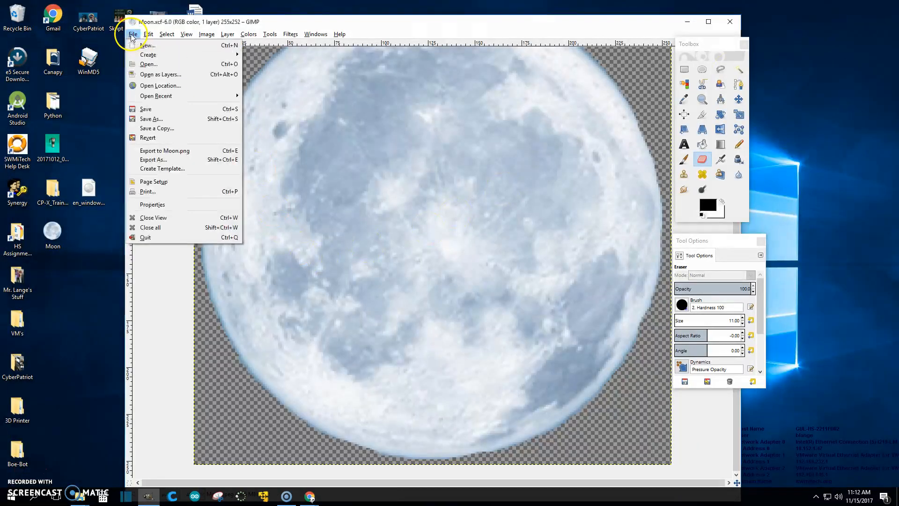
click(157, 152)
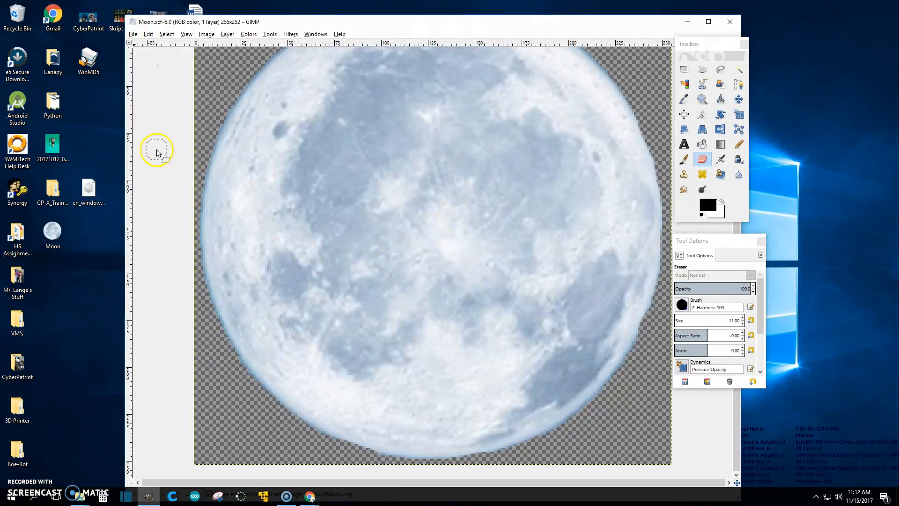
Open the re-exported Moon.png from the desktop in Photos, inspect the moon's outline enlarged, and close it
double_click(55, 231)
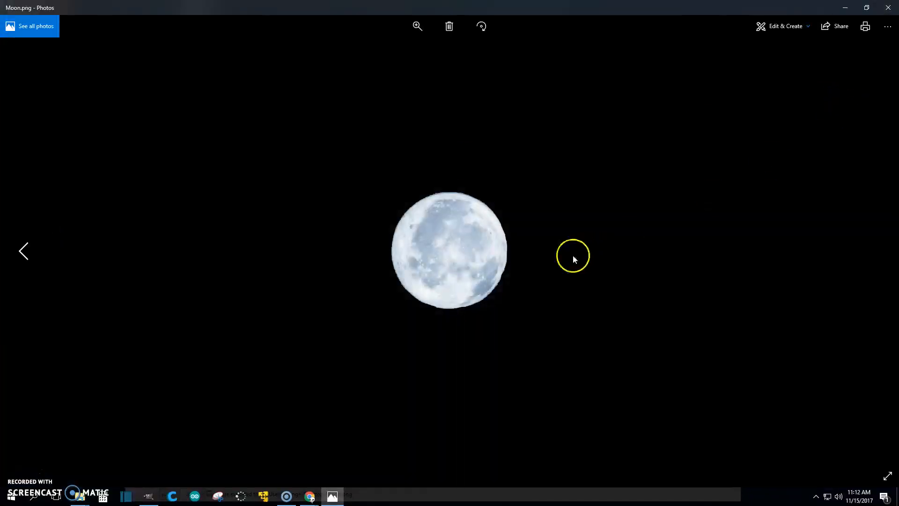
scroll(616, 307, up, 4)
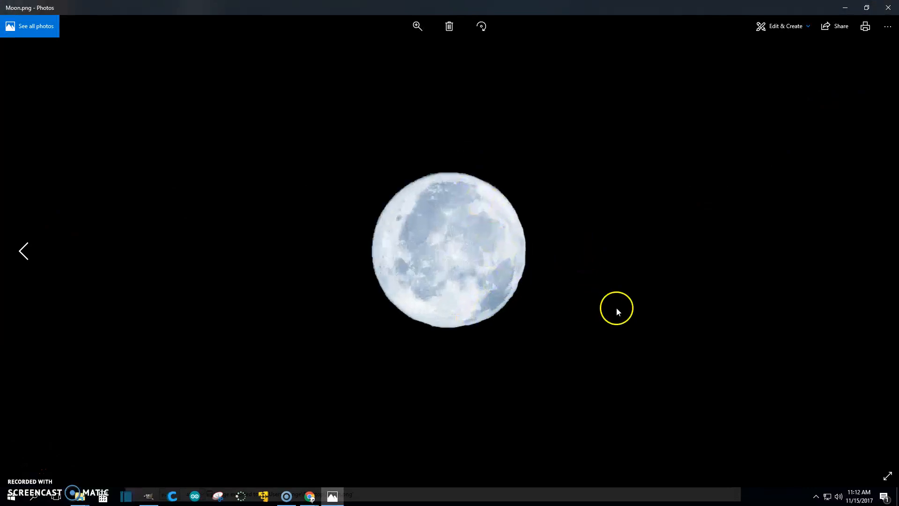
scroll(614, 312, up, 1)
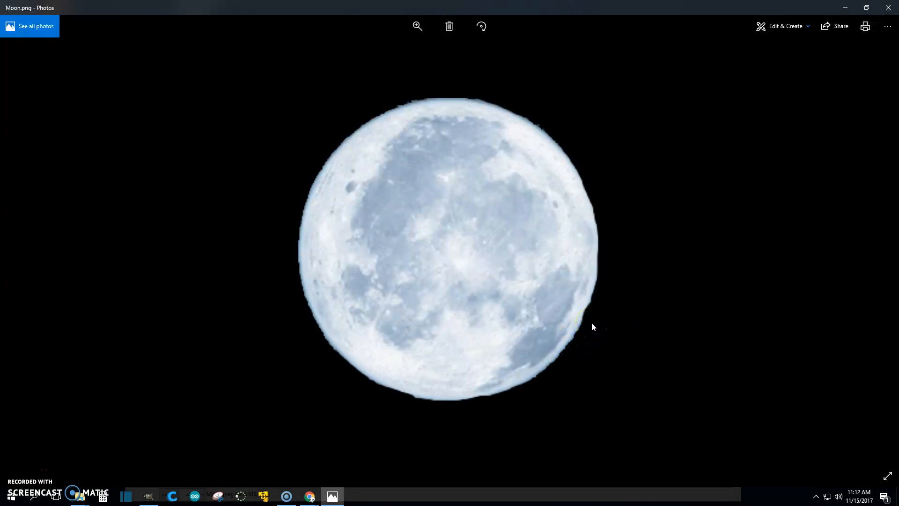
click(890, 14)
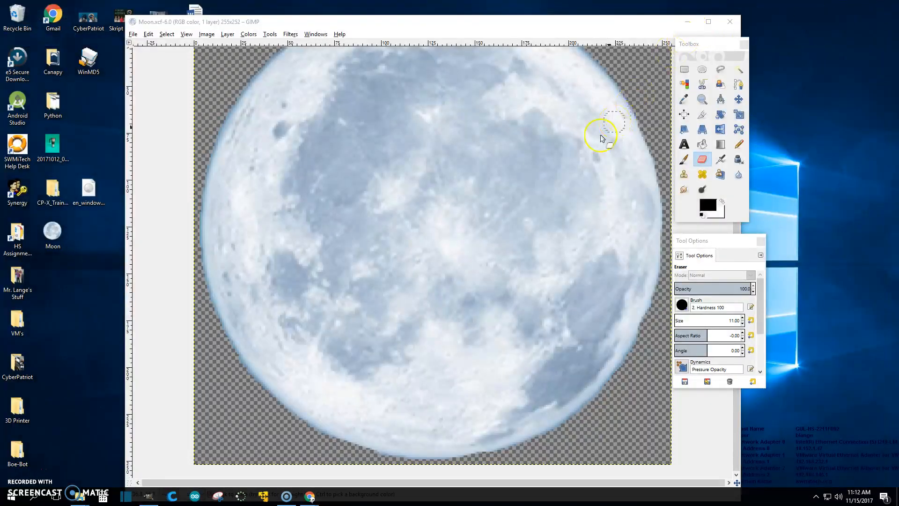
Move the Toolbox and Tool Options windows off the image window onto the free desktop area beside it
scroll(441, 253, down, 2)
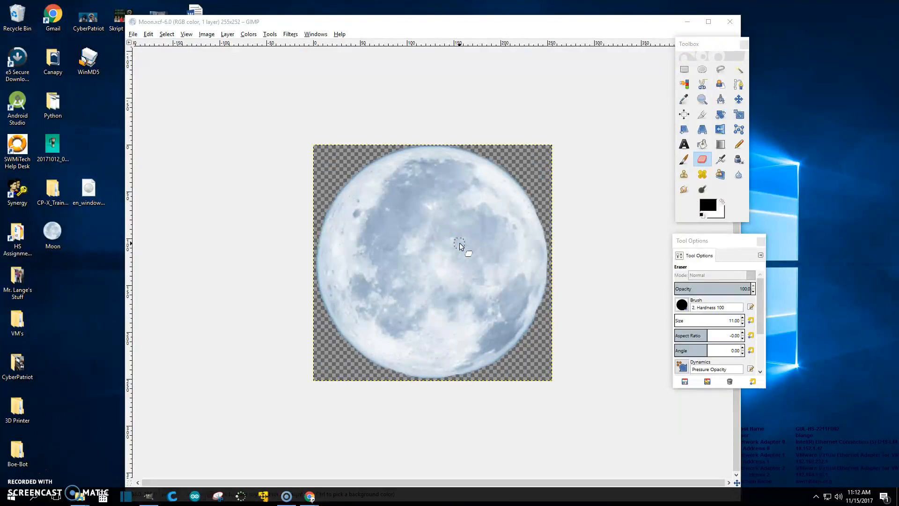
click(568, 302)
drag(715, 43, 795, 42)
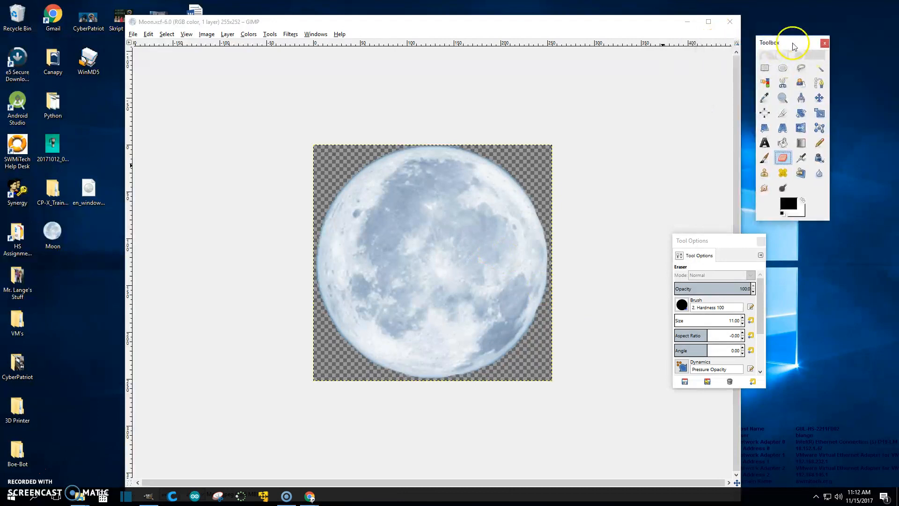
drag(730, 240, 817, 247)
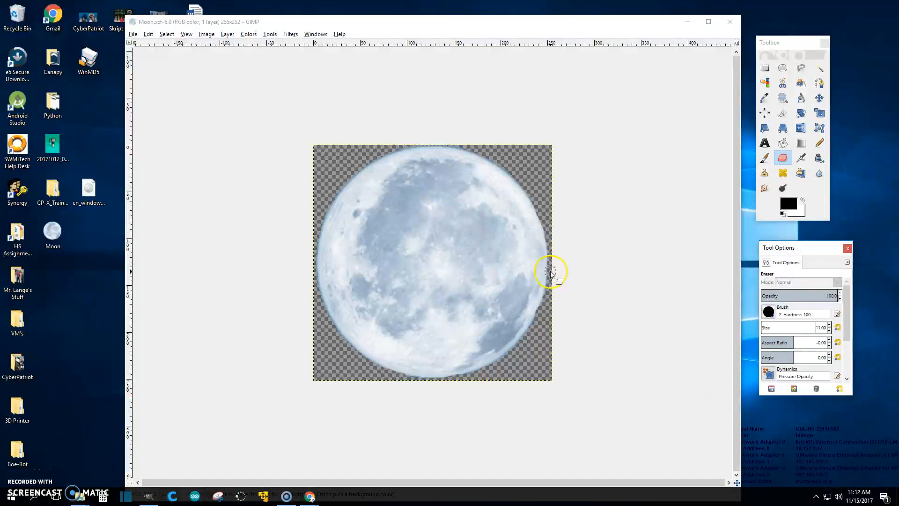
Crop the image tightly around the moon to 248 × 250 px at position 3, 0, and save the project
click(782, 113)
drag(321, 153, 544, 375)
drag(525, 274, 531, 272)
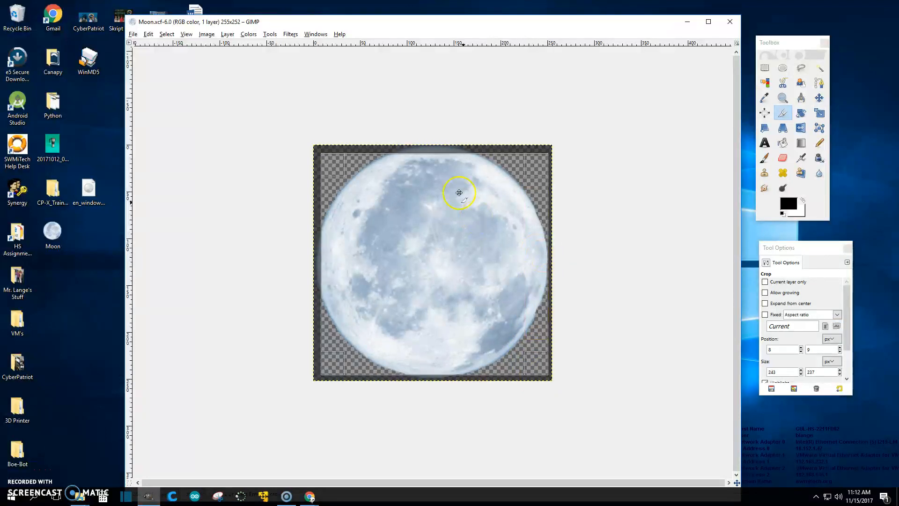
drag(427, 168, 430, 161)
drag(332, 261, 330, 268)
drag(442, 361, 442, 363)
click(466, 327)
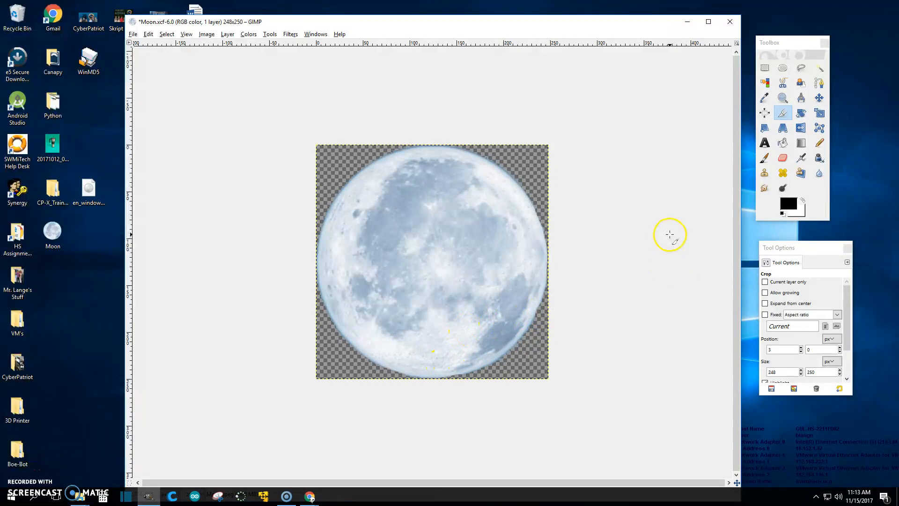
key(ctrl+s)
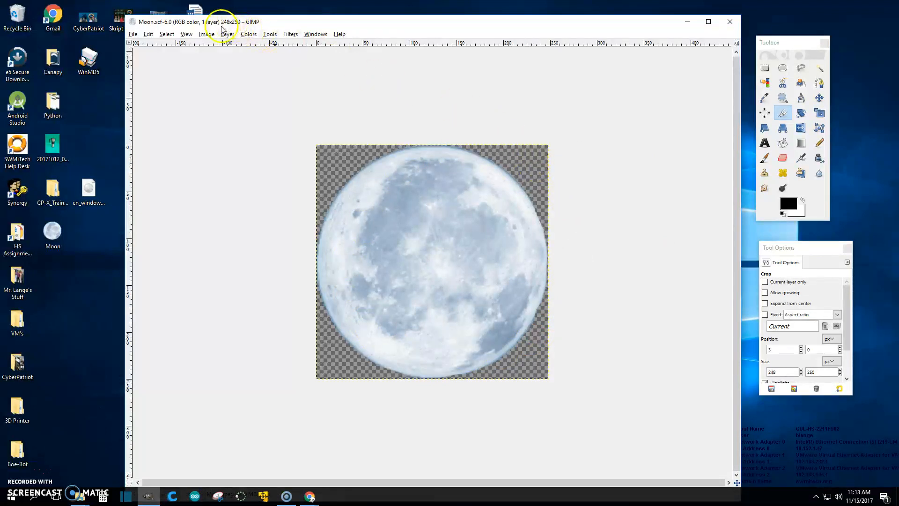
Scale the image to 150 × 151 px with the proportions linked and Cubic interpolation
click(206, 35)
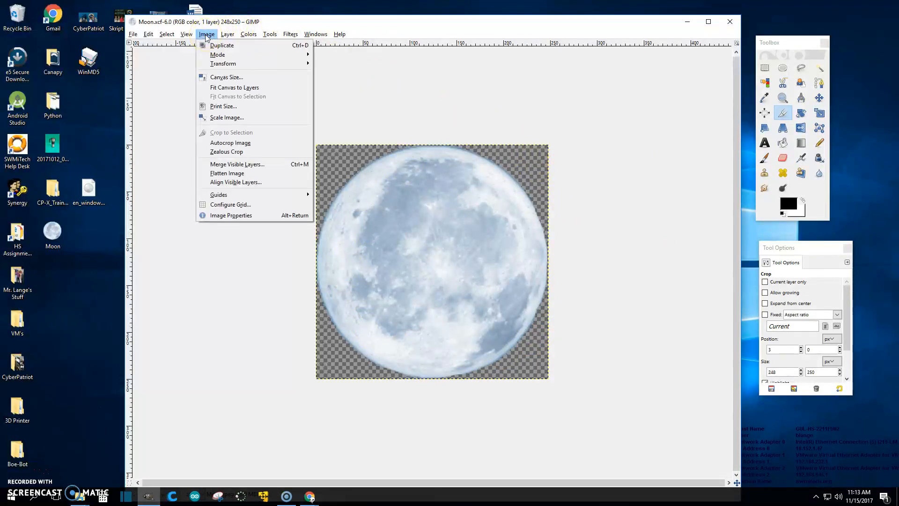
click(228, 118)
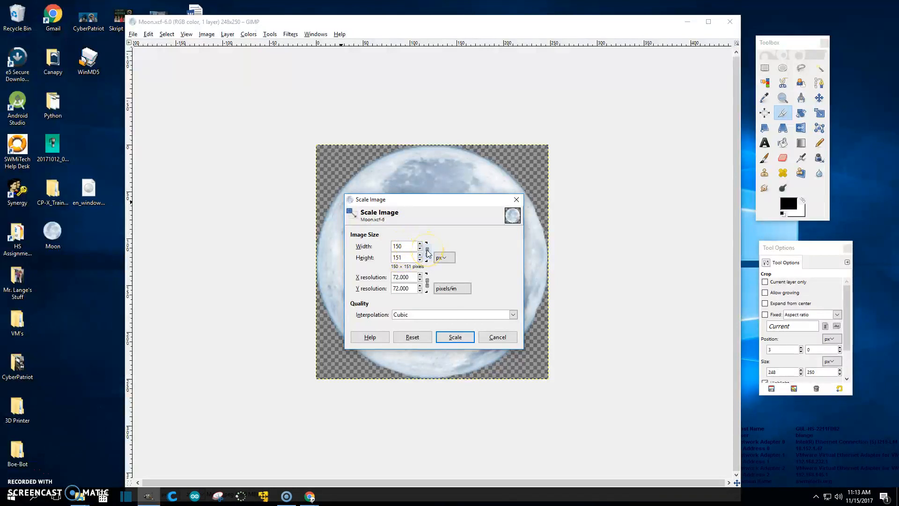
click(455, 337)
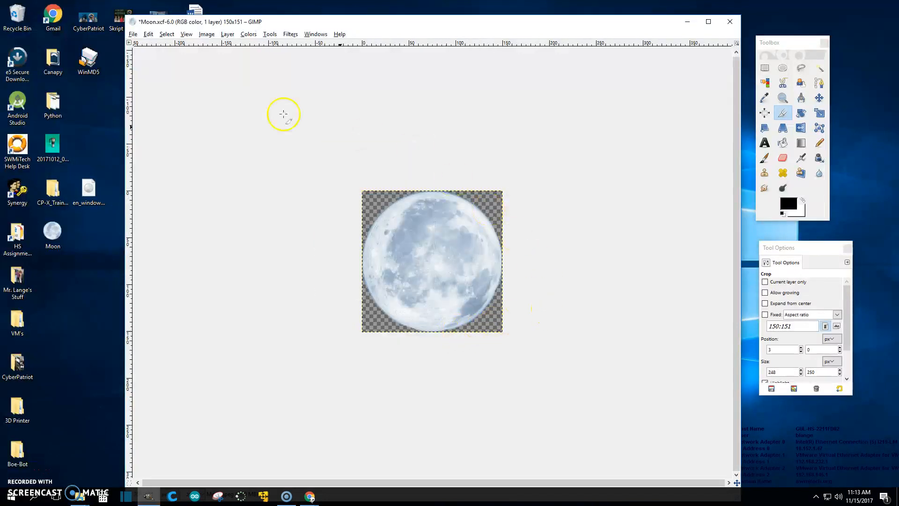
Export the image as Moon_150PX.png to See Through / Moon - Sprite / Final Edit Compressed for App, using the default PNG options
click(133, 36)
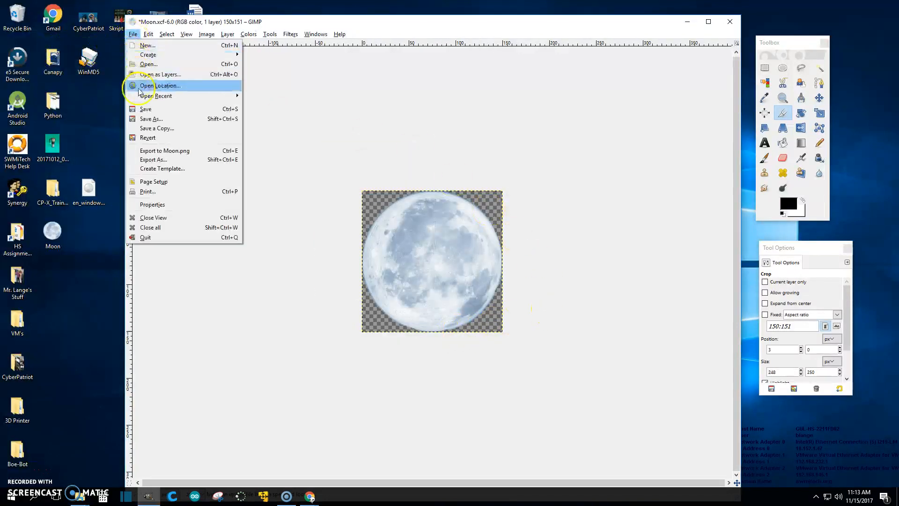
click(153, 160)
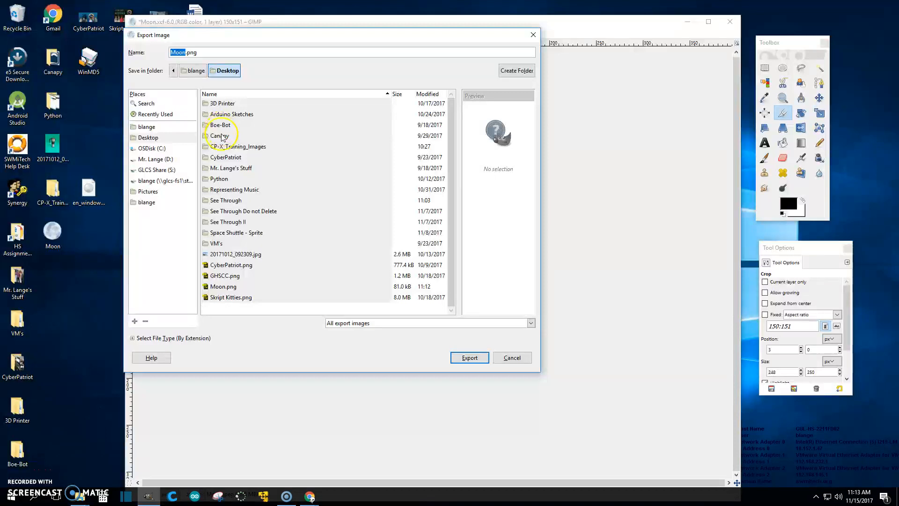
double_click(230, 201)
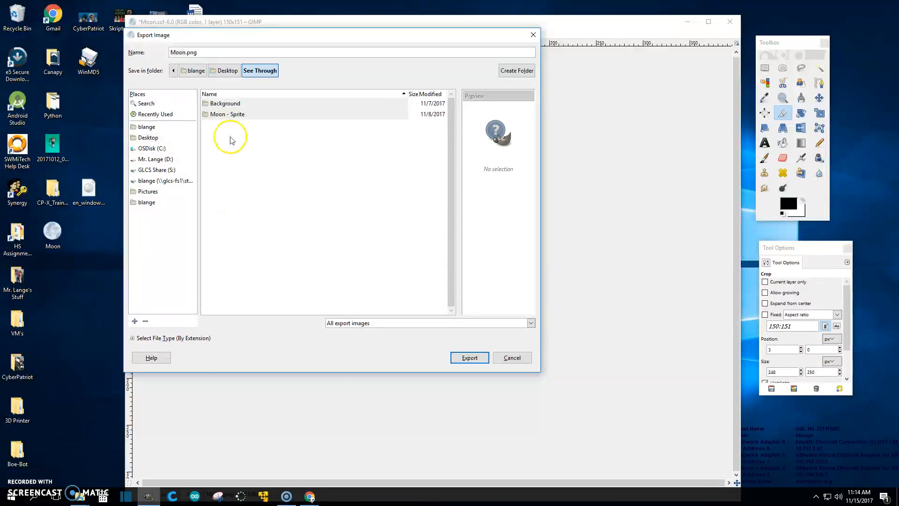
double_click(219, 115)
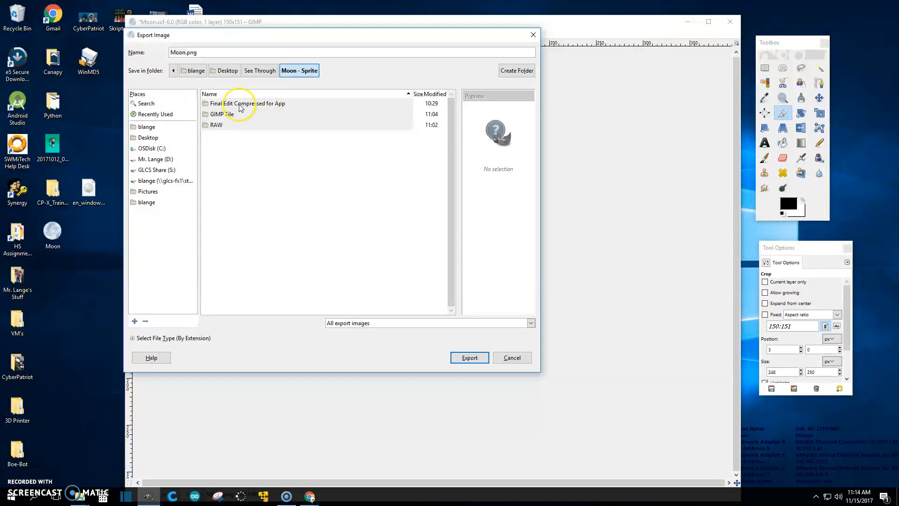
double_click(240, 104)
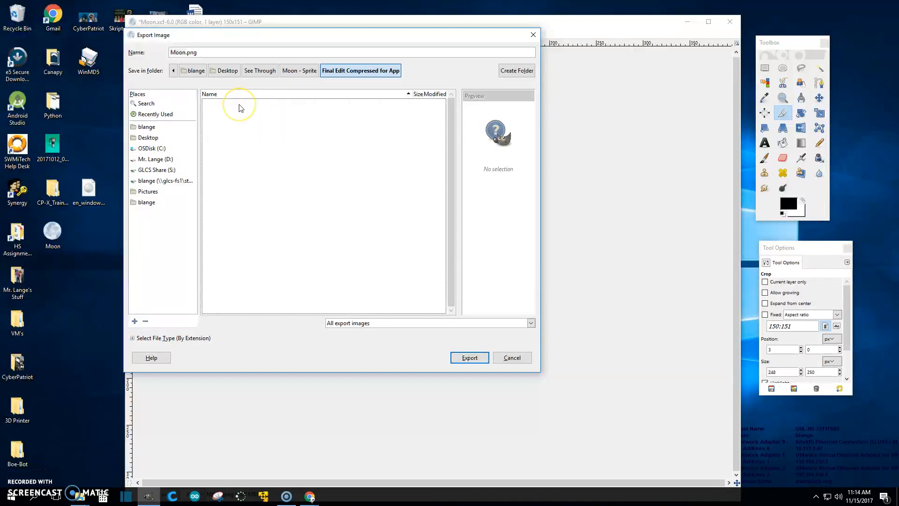
click(185, 52)
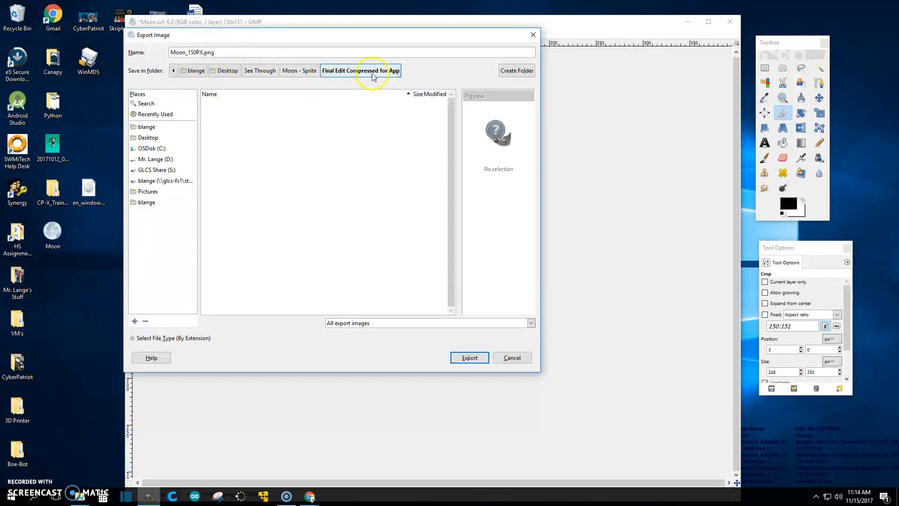
click(469, 357)
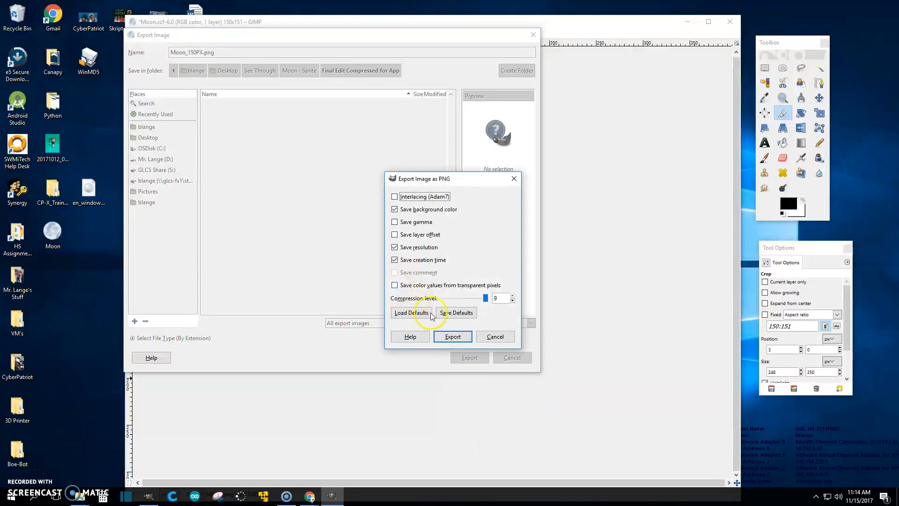
click(452, 336)
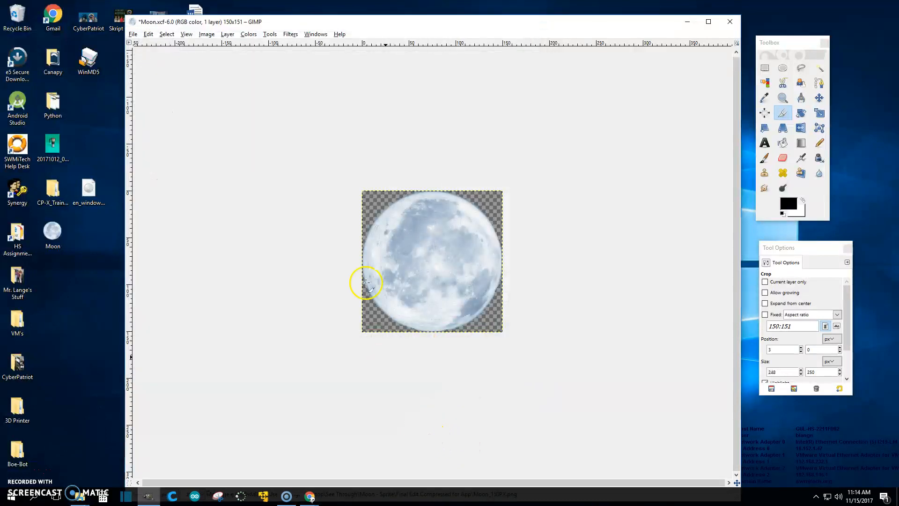
Scale the image down to 100 × 101 px with the proportions linked
click(208, 35)
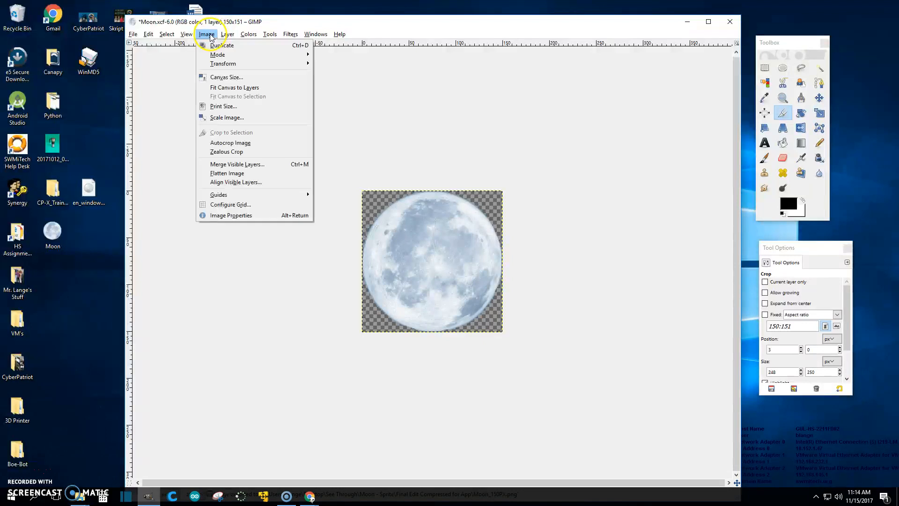
click(227, 117)
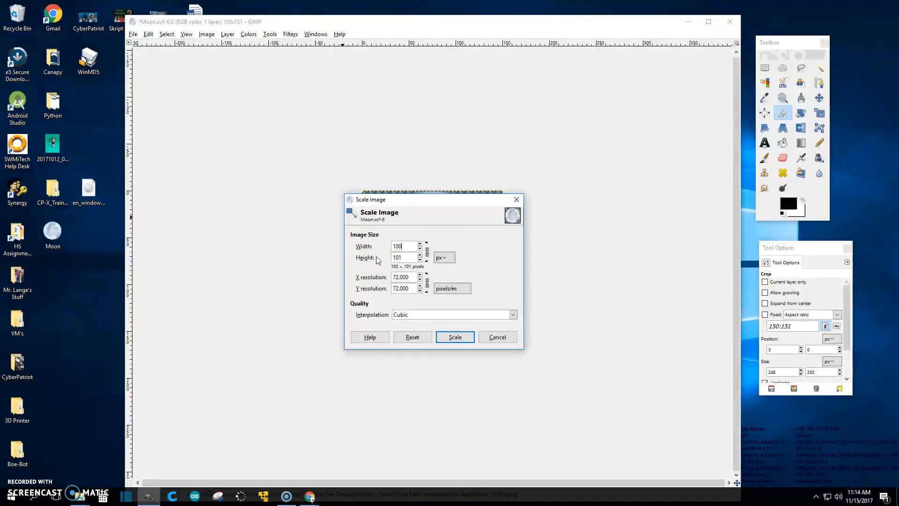
click(464, 335)
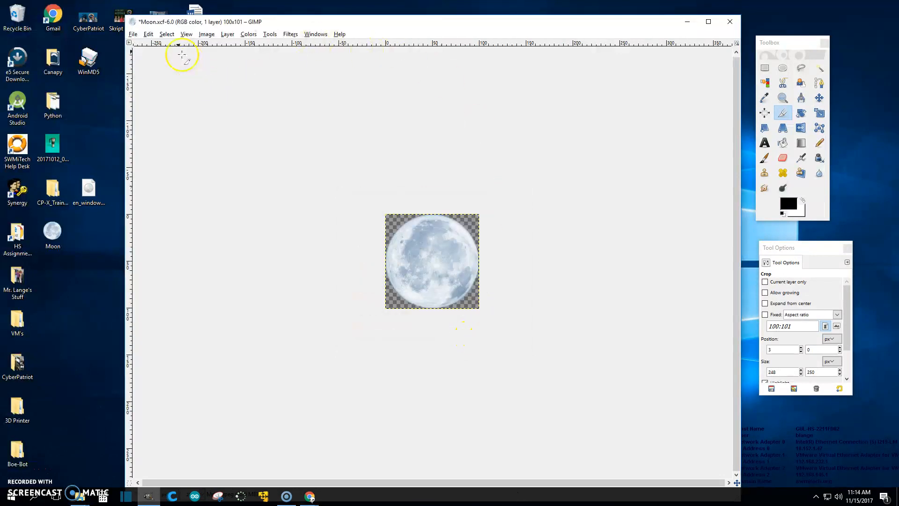
Export the scaled image as Moon_100PX.png to the Final Edit Compressed for App folder, using the default PNG options
click(133, 35)
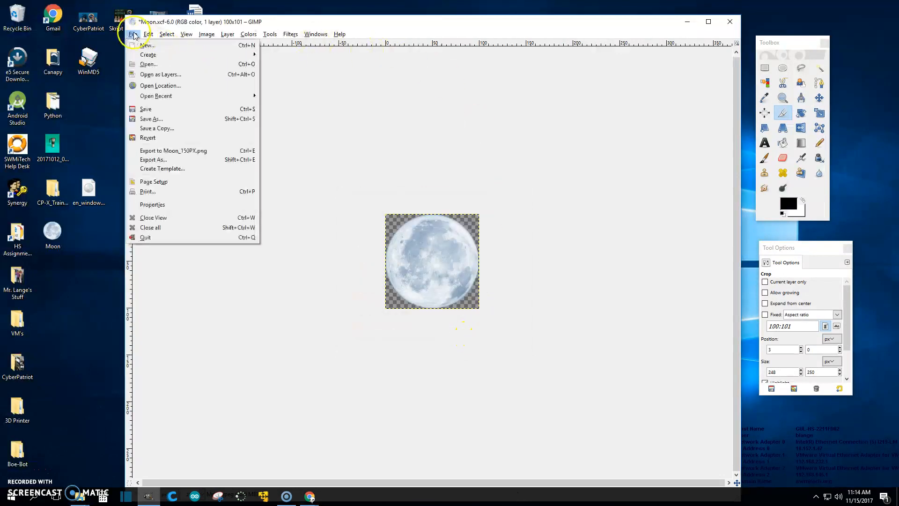
click(156, 161)
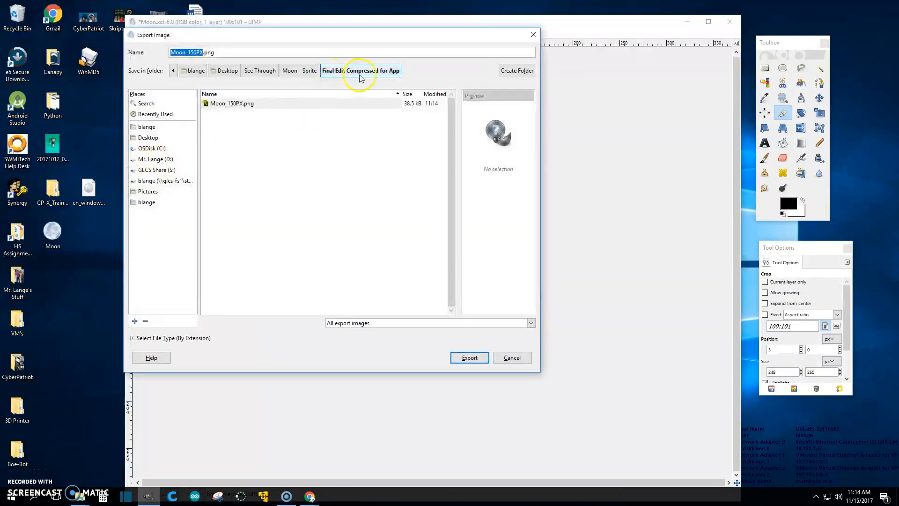
click(192, 54)
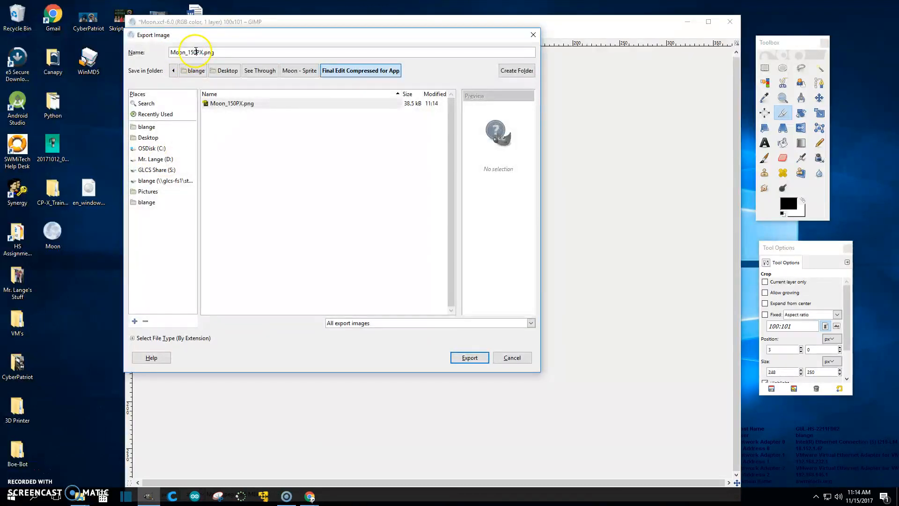
text(00)
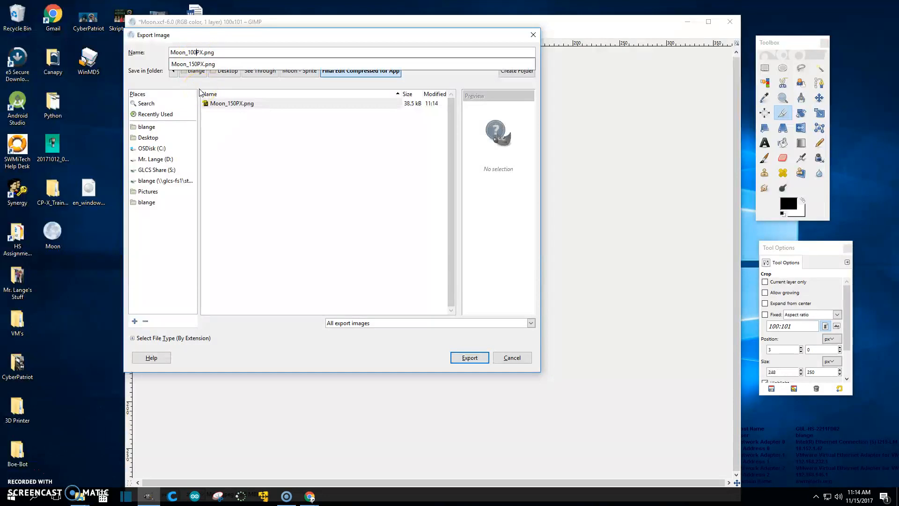
click(467, 367)
click(468, 367)
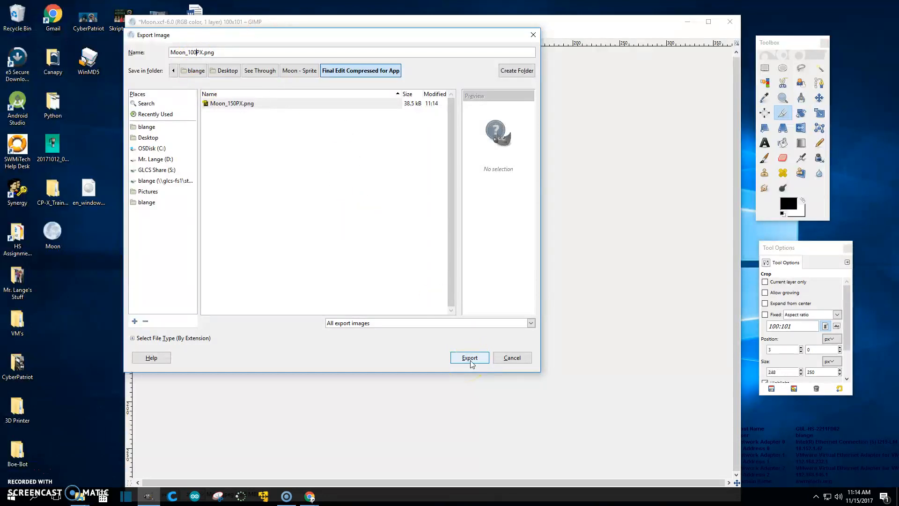
click(454, 338)
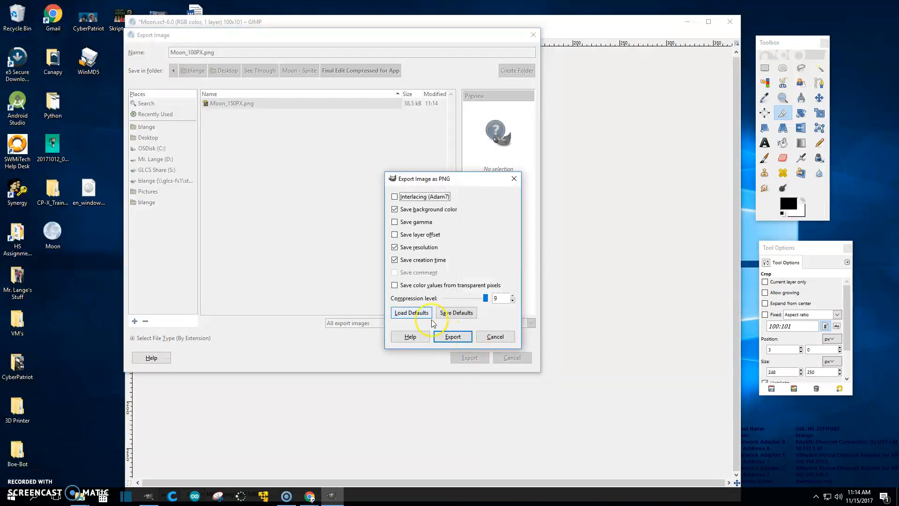
click(451, 337)
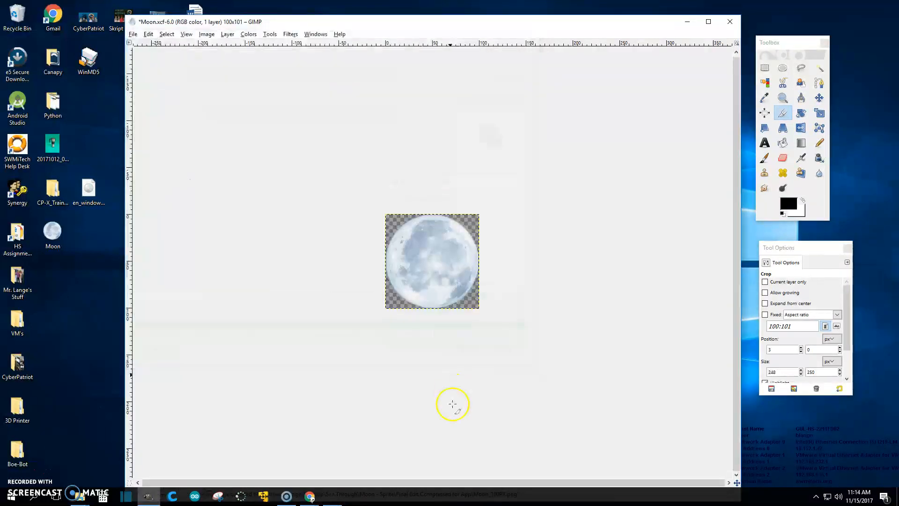
Scale the image down to 50 × 51 px with the proportions linked and Cubic interpolation
click(207, 35)
click(216, 116)
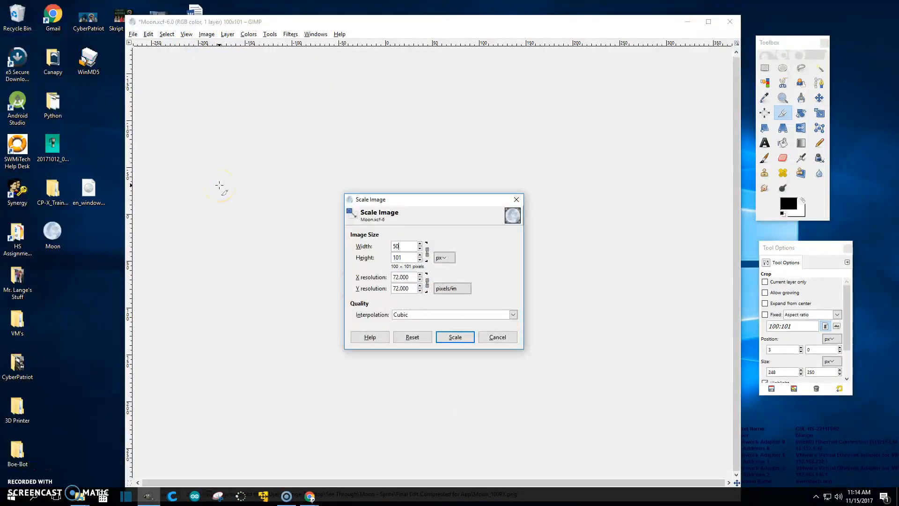
text(50)
click(455, 337)
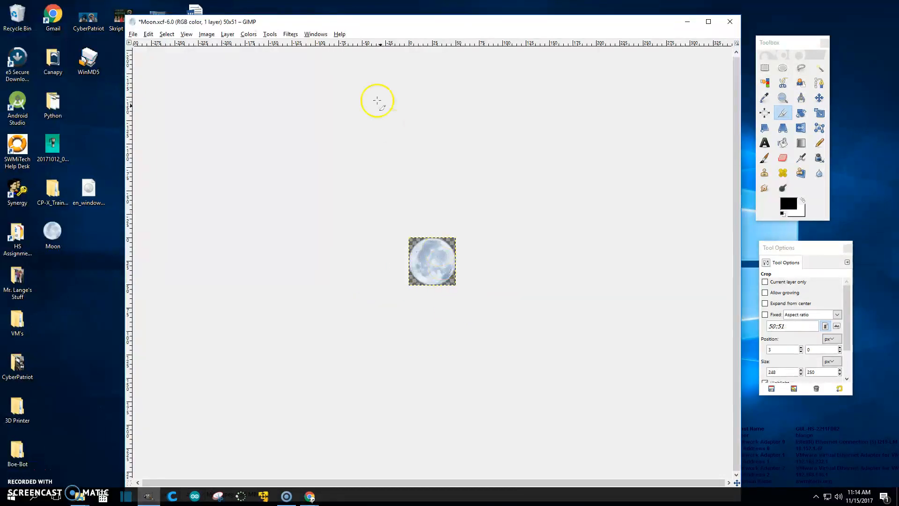
Export the image as Moon_50PX.png to the Final Edit Compressed for App folder, using the default PNG options
click(133, 35)
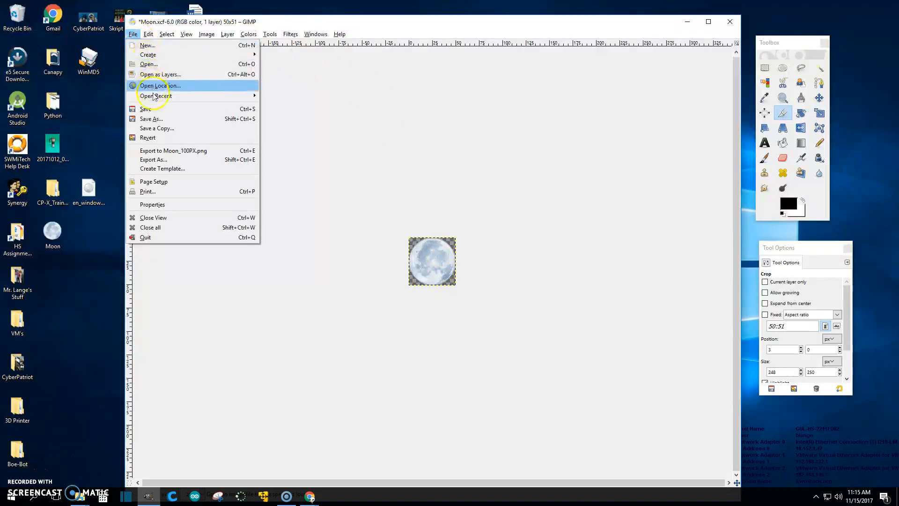
click(160, 162)
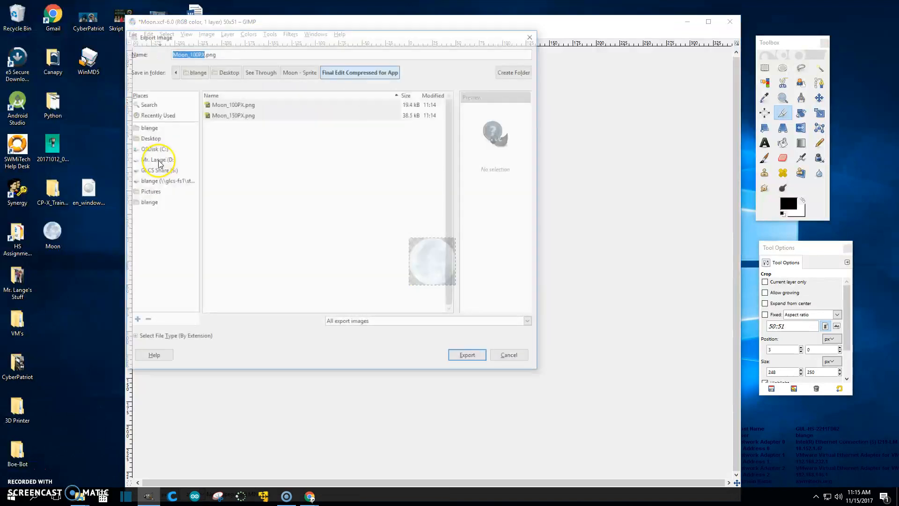
click(197, 53)
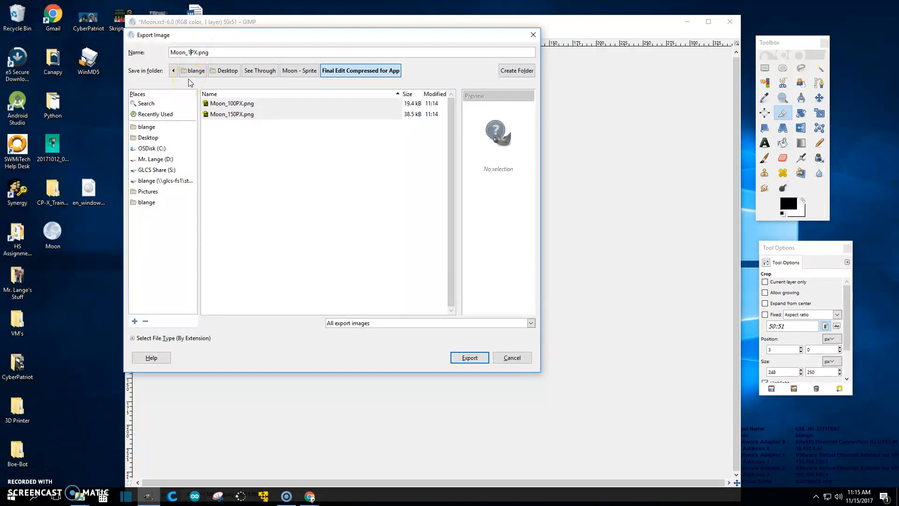
key(BackSpace)
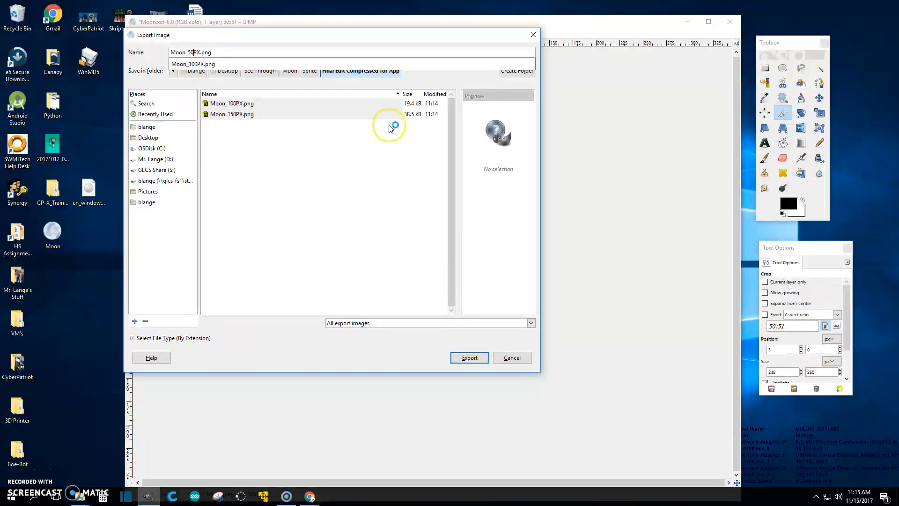
click(473, 358)
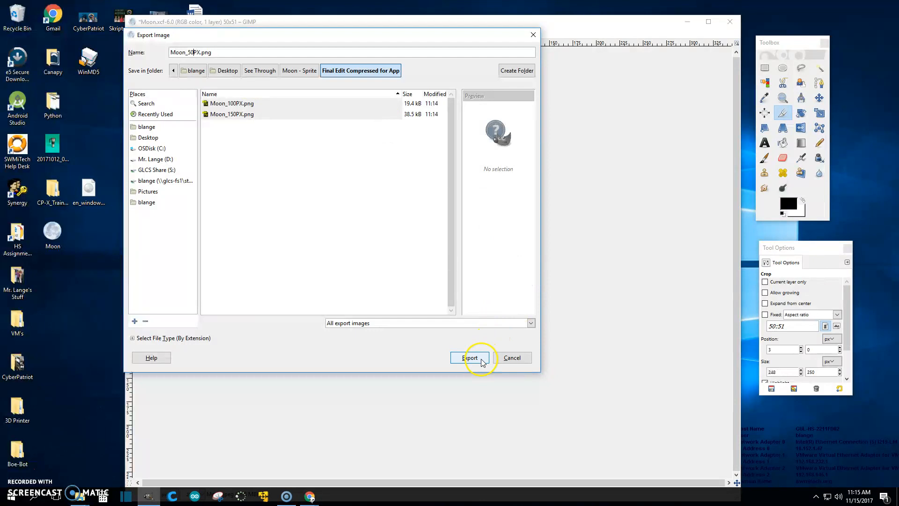
click(481, 358)
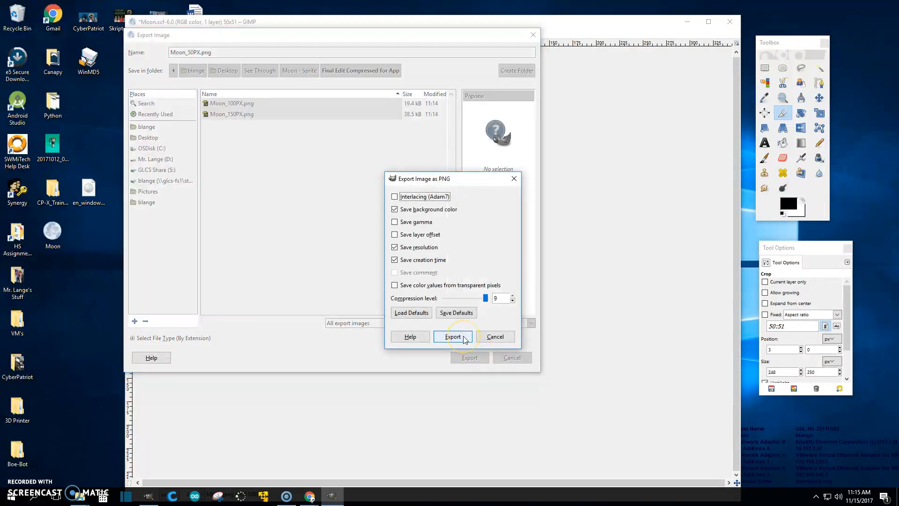
click(452, 337)
click(385, 193)
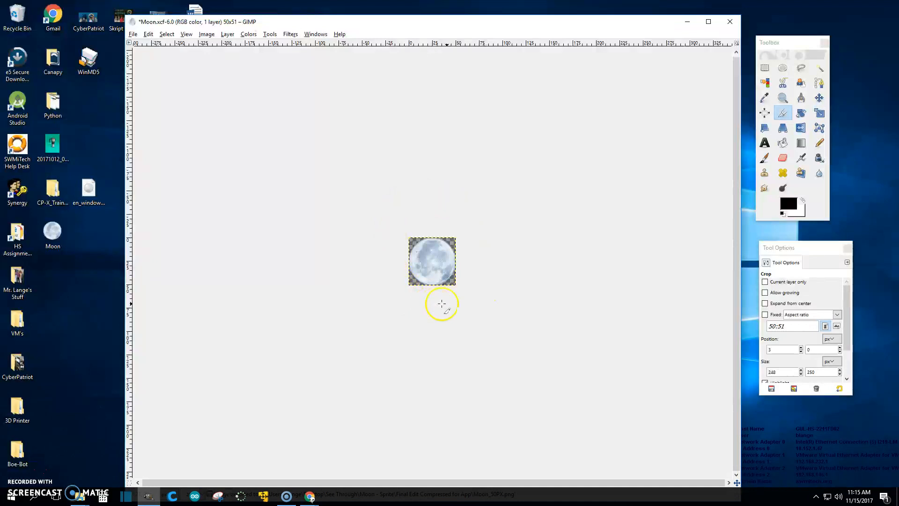
Close Moon.xcf, discarding the scaling changes, and minimize the empty GIMP window
click(731, 23)
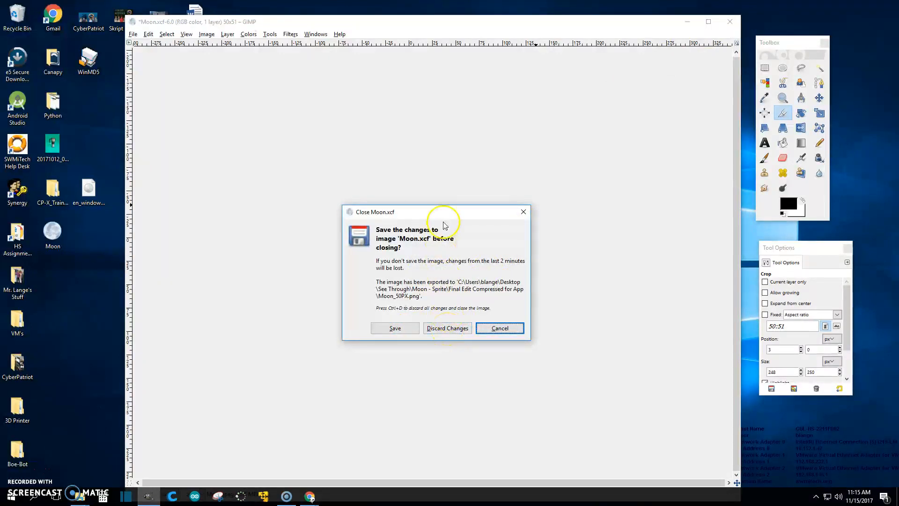
drag(391, 210, 486, 131)
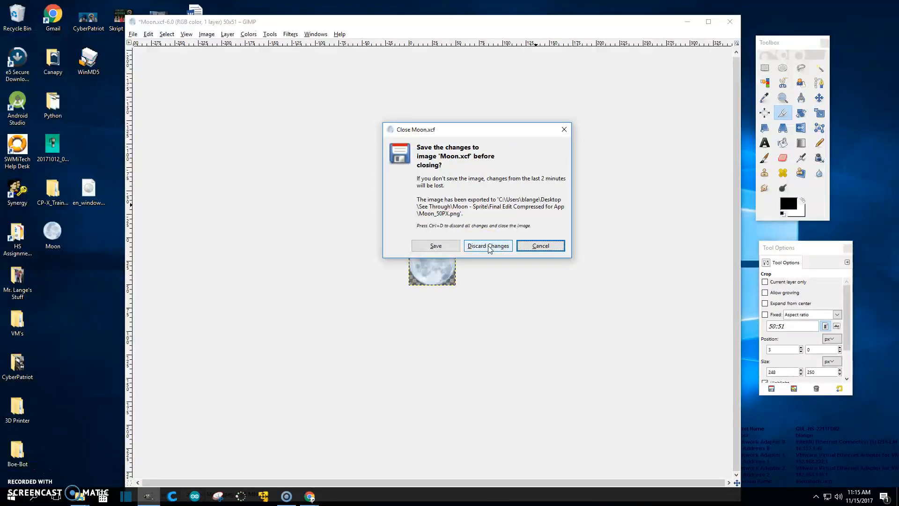
click(488, 248)
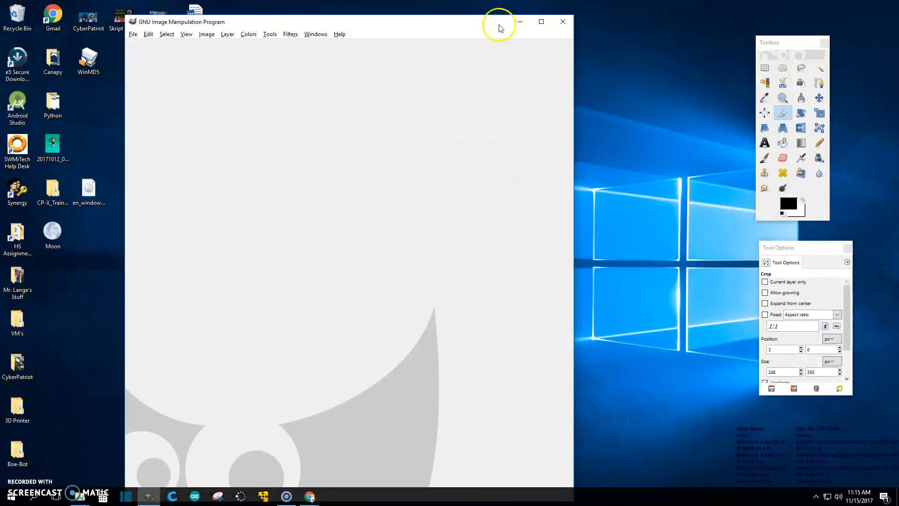
click(519, 22)
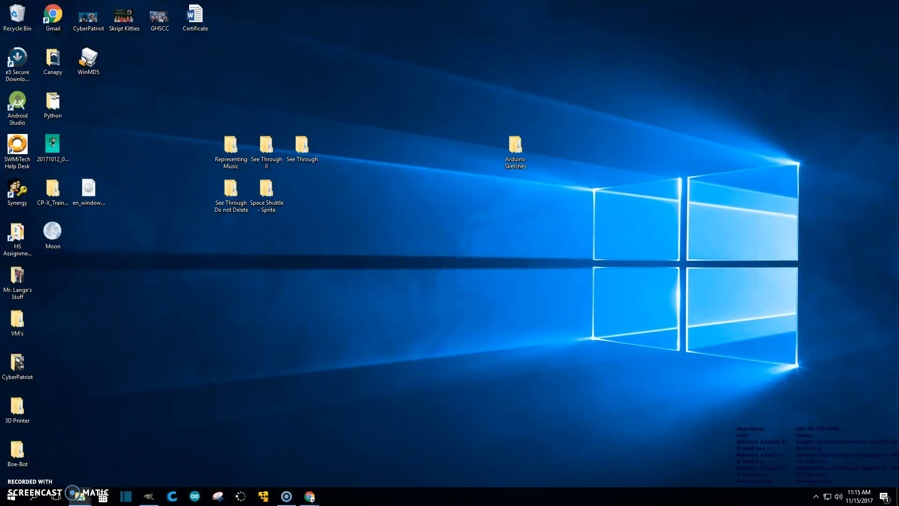
Reopen the Moon project from the GIMP File folder to check its saved full-size version, and close GIMP
drag(898, 70, 516, 76)
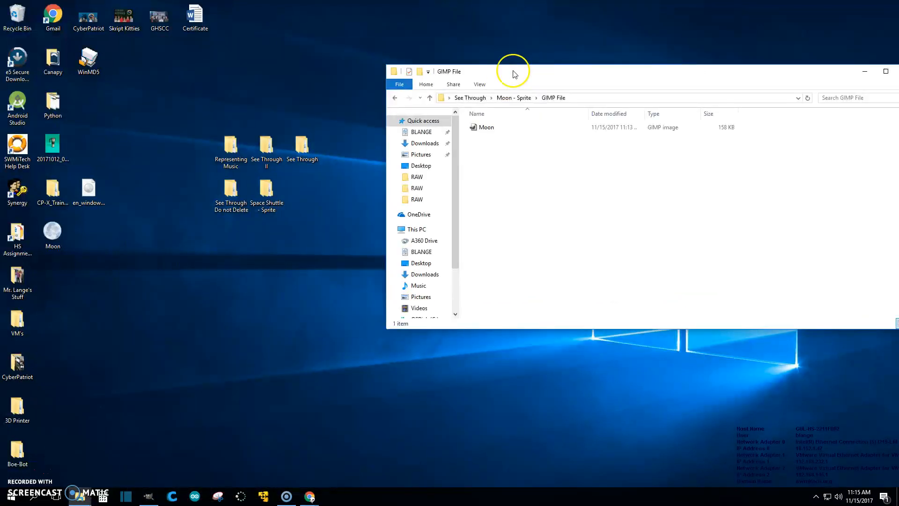
double_click(485, 127)
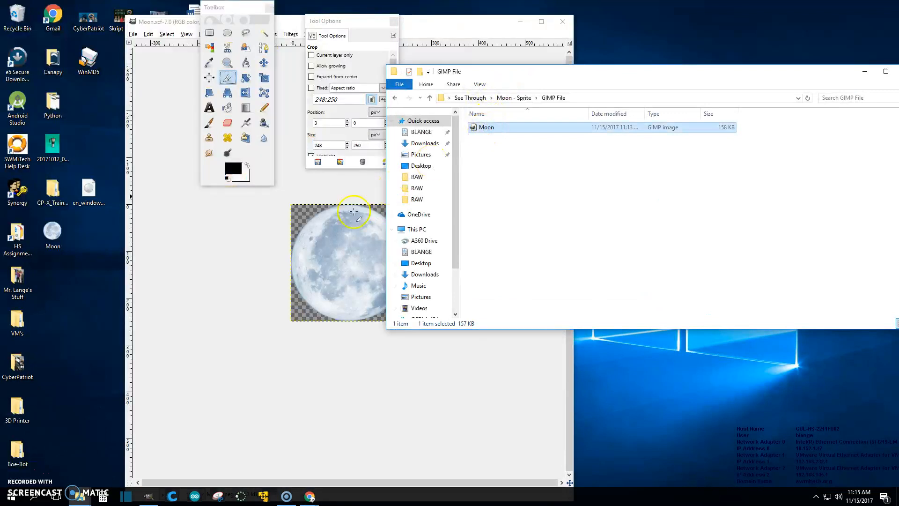
key(plus)
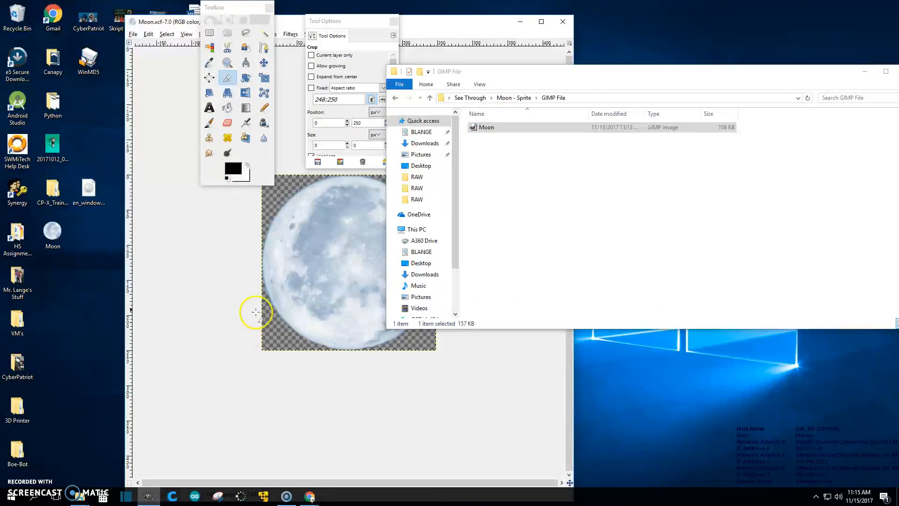
click(563, 22)
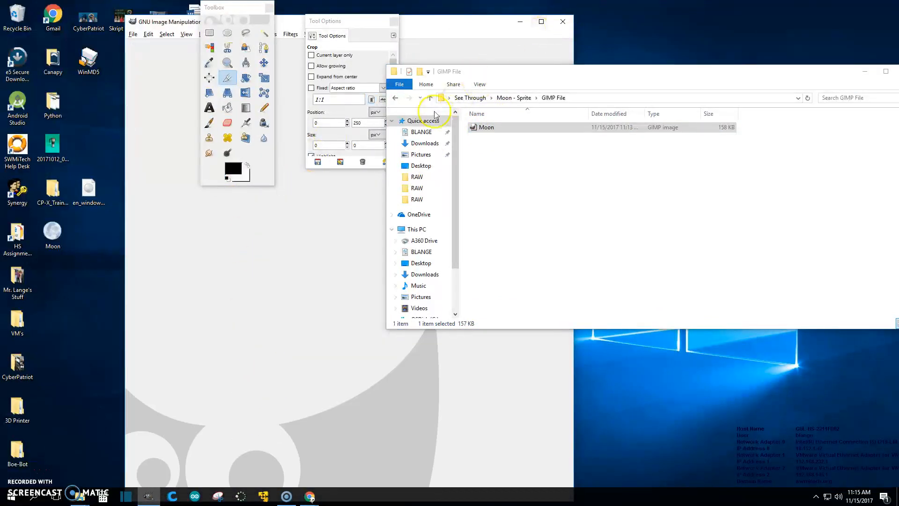
click(563, 22)
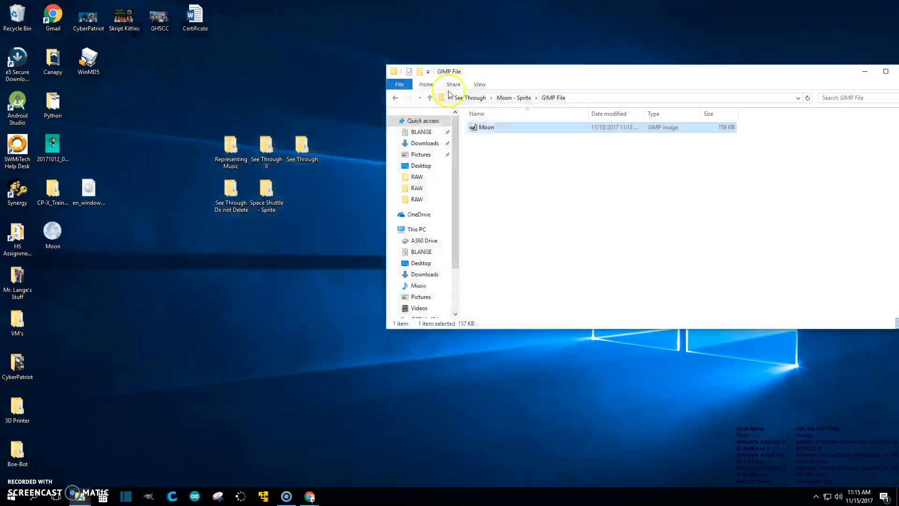
Switch to File Explorer's Moon - Sprite folder and open Final Edit Compressed for App
click(398, 98)
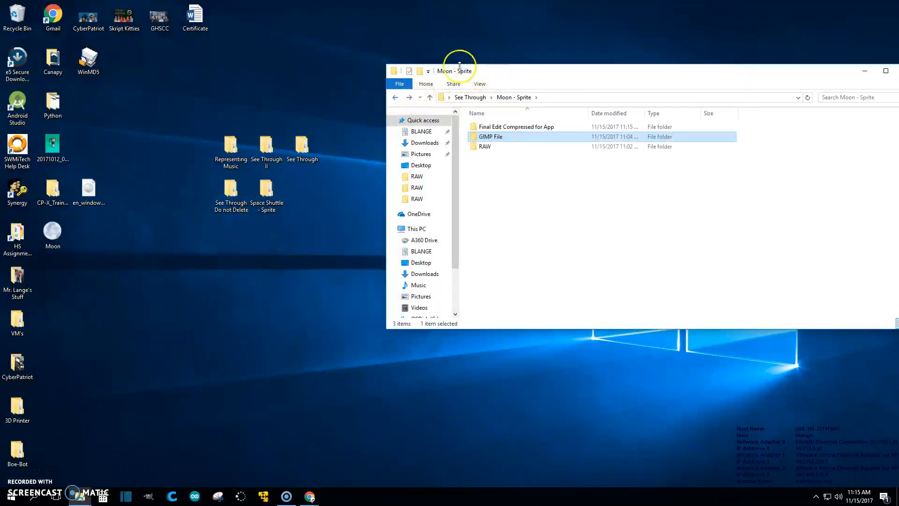
drag(500, 80, 414, 76)
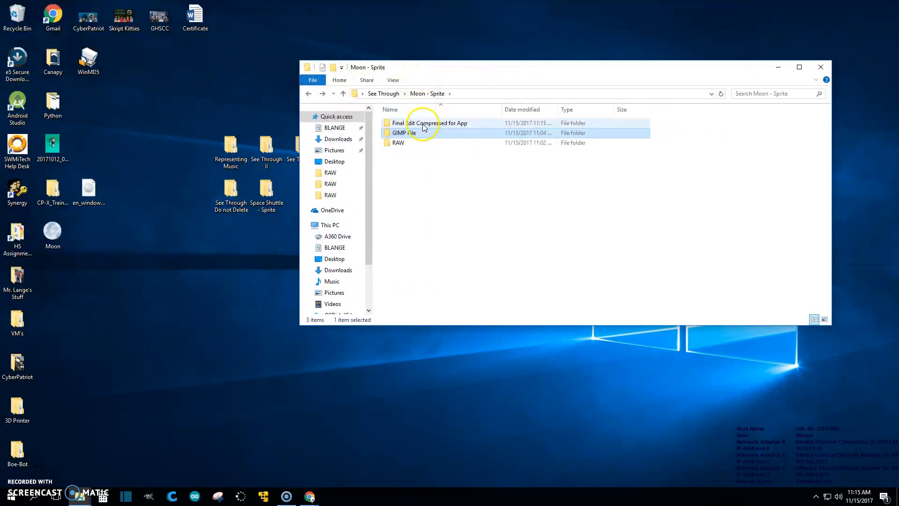
double_click(421, 124)
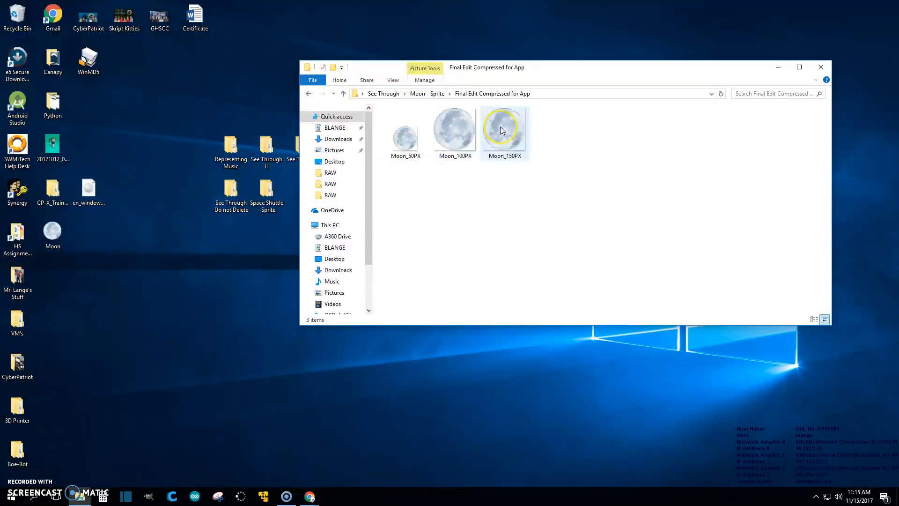
Compare the Moon_50PX, Moon_100PX and Moon_150PX images in Photos, and show the folder's file details to compare sizes
double_click(413, 139)
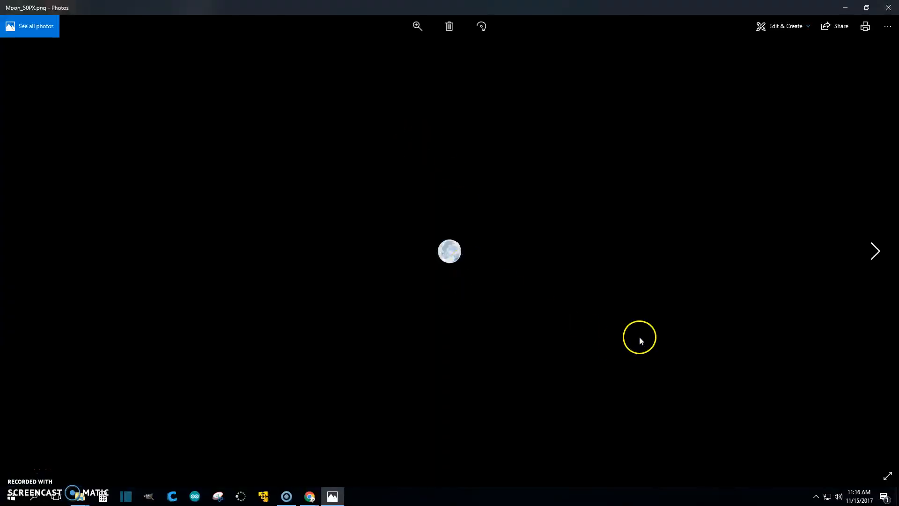
click(865, 258)
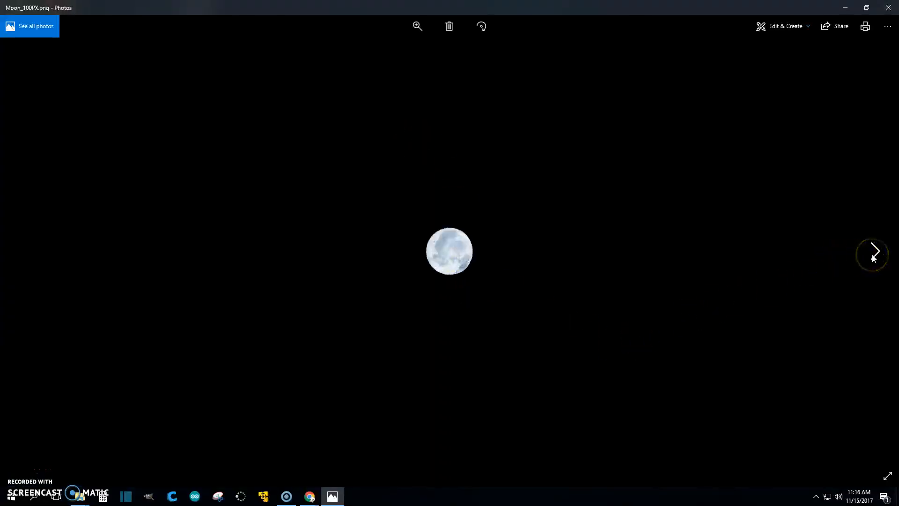
click(873, 257)
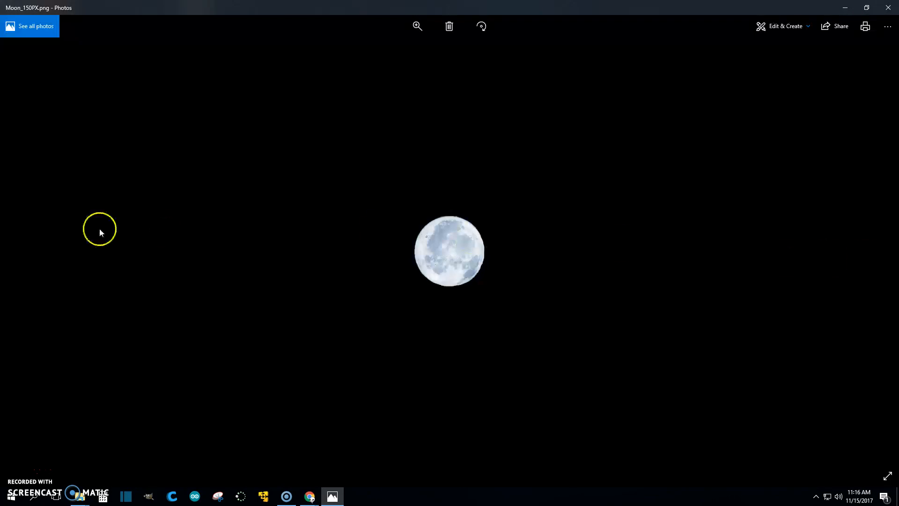
click(23, 251)
click(23, 251)
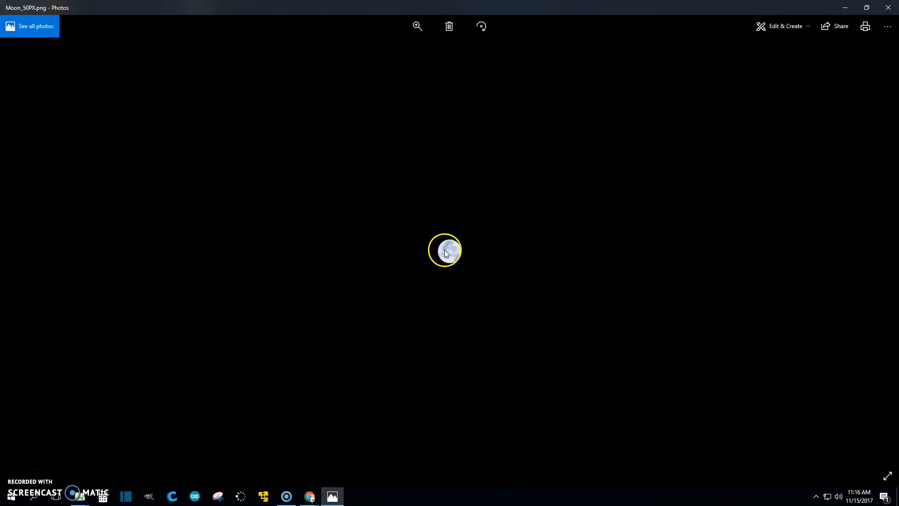
click(876, 253)
click(876, 253)
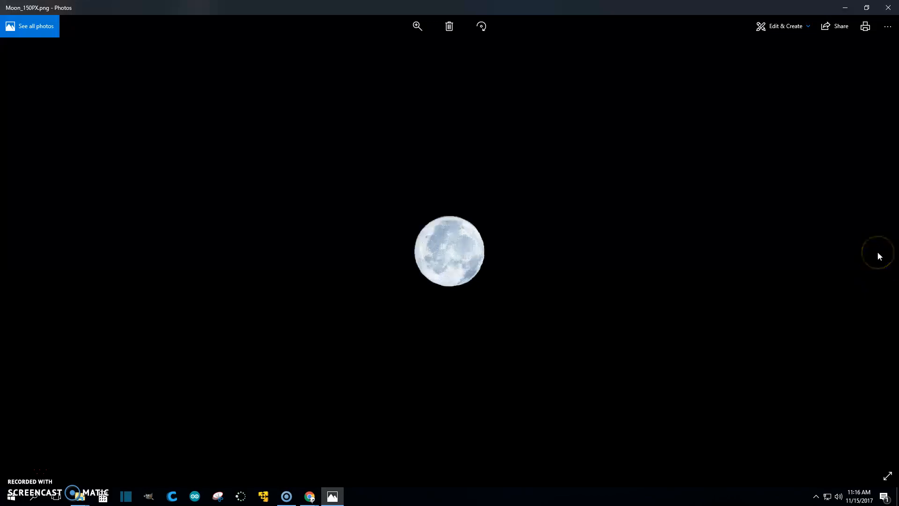
click(887, 9)
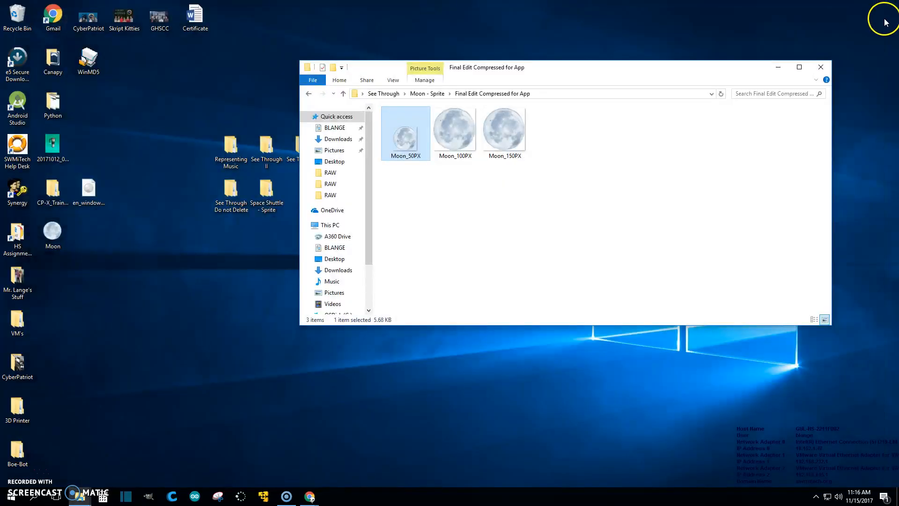
click(814, 319)
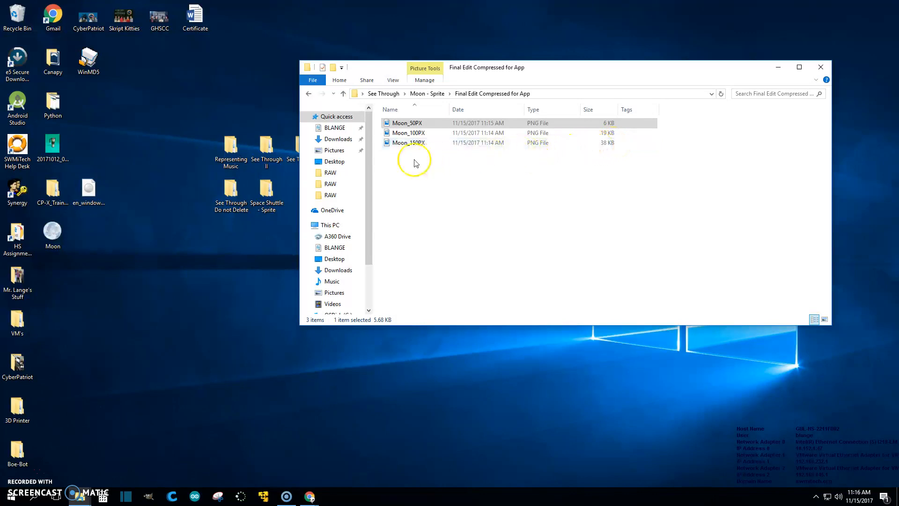
Check the original Moon image in Moon - Sprite's RAW folder and the Moon project in its GIMP File folder
click(424, 124)
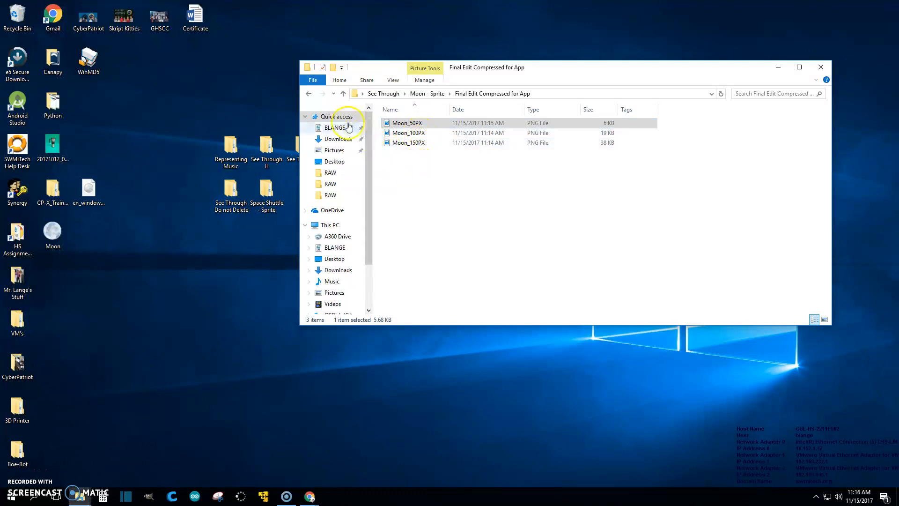
click(308, 93)
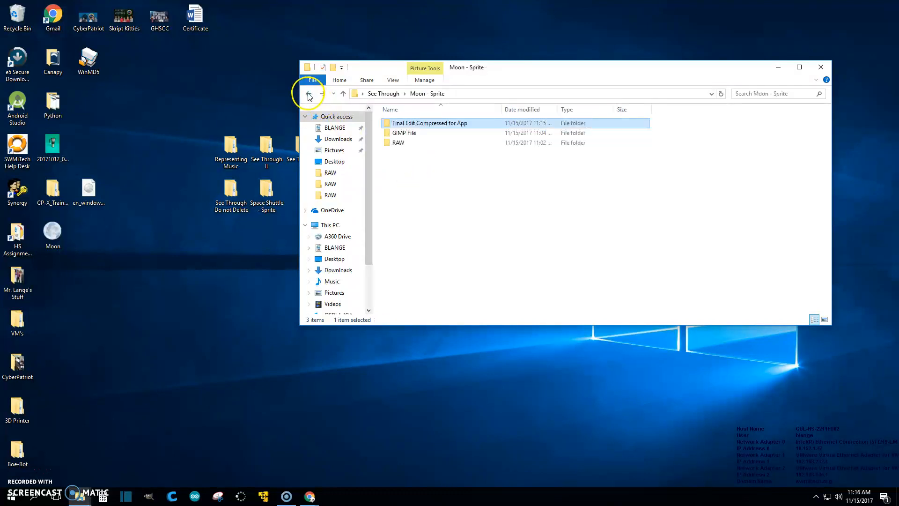
double_click(395, 142)
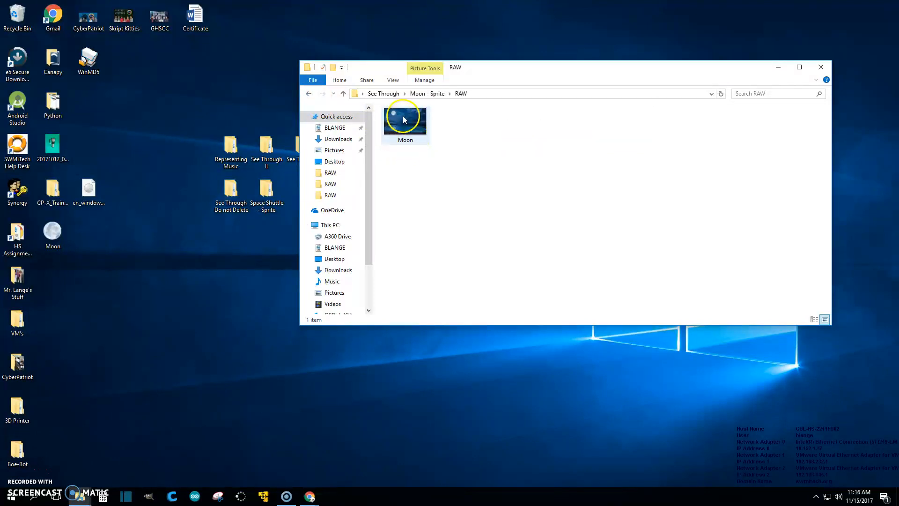
click(308, 94)
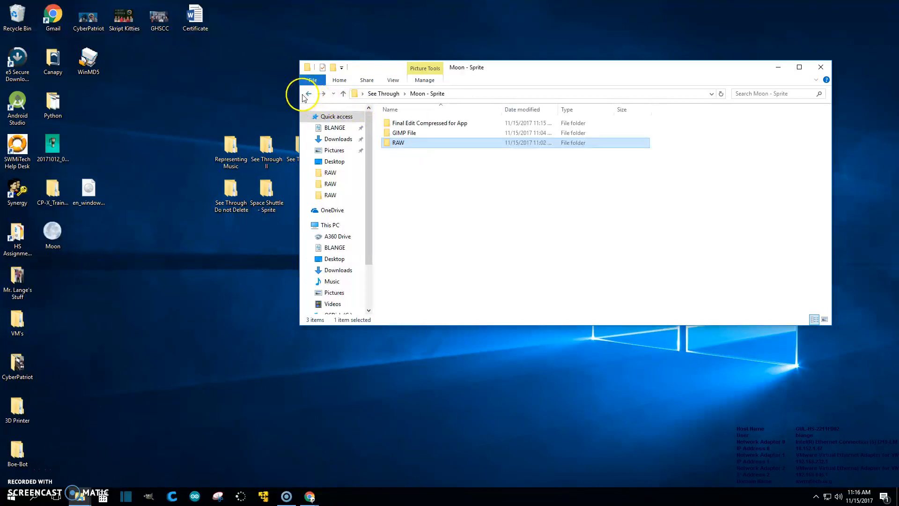
double_click(401, 133)
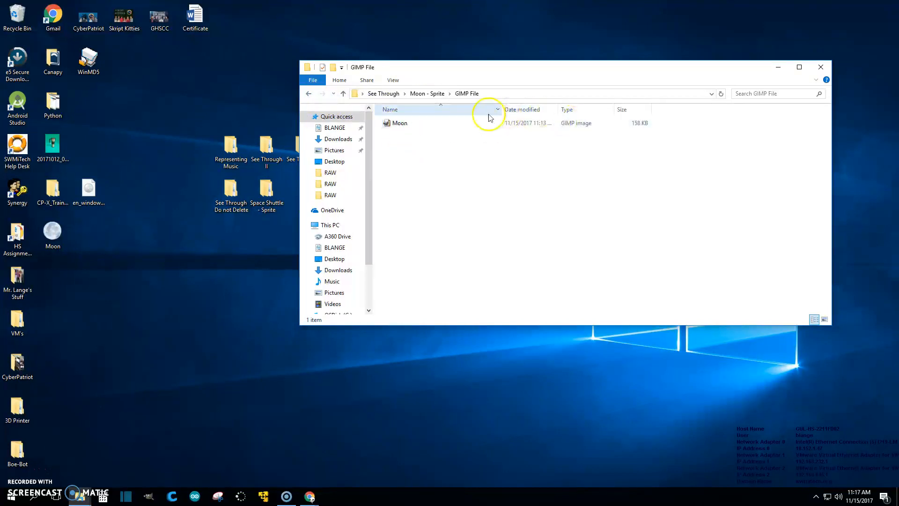
Reopen the Final Edit Compressed for App folder and select all three Moon PNG files to review them
click(308, 94)
double_click(396, 124)
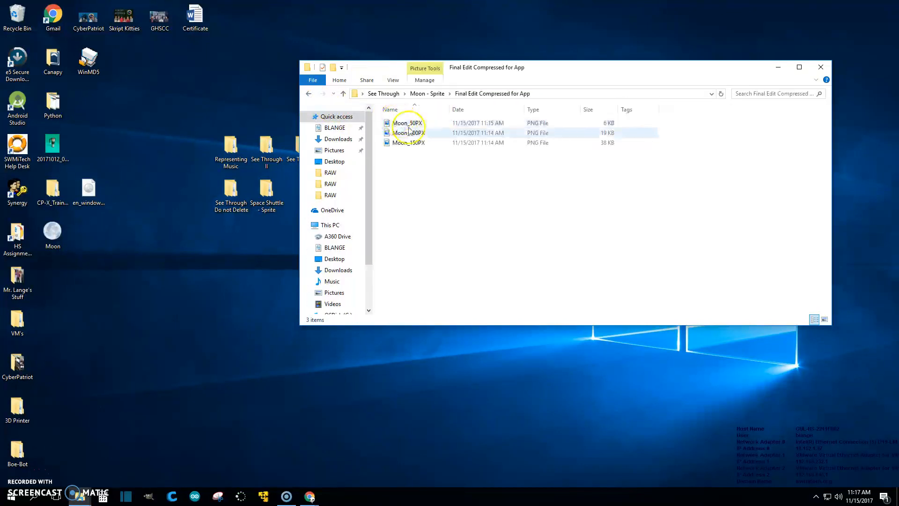
drag(446, 190, 394, 109)
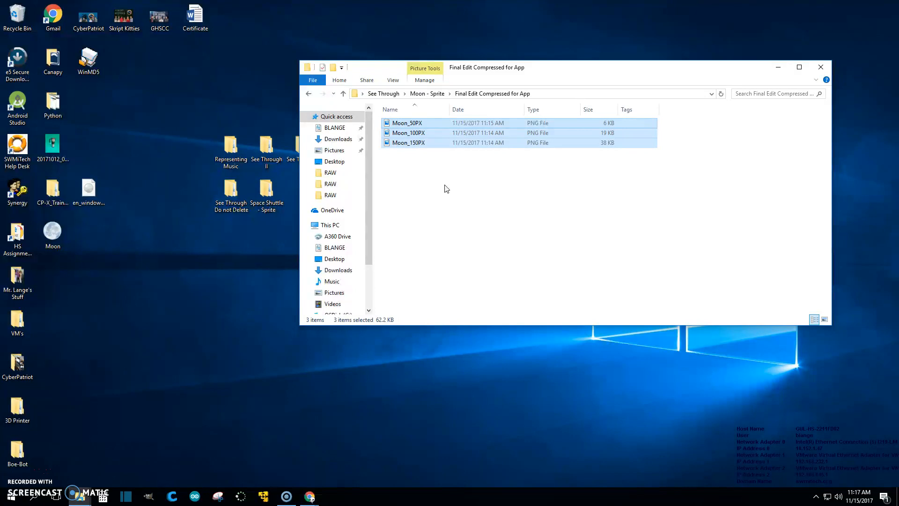
Leave the exported sprites folder and go back up to the See Through project folder
click(309, 95)
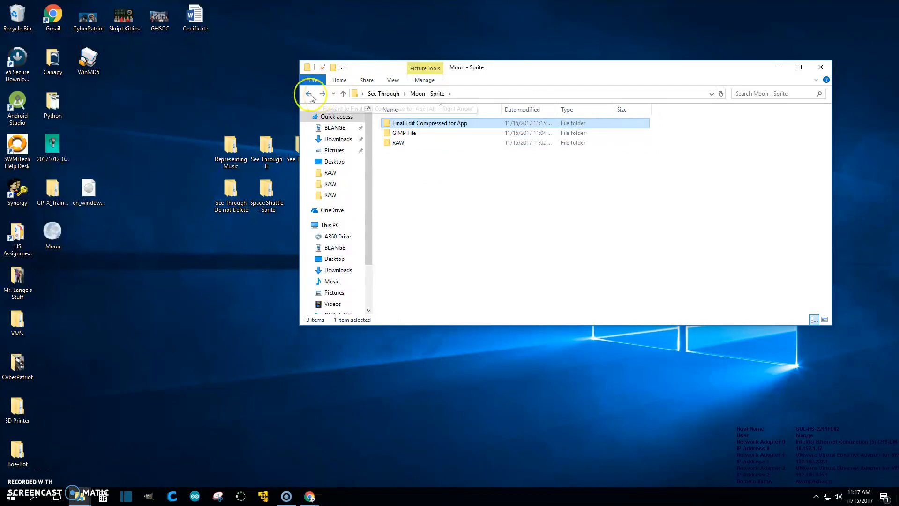
click(309, 95)
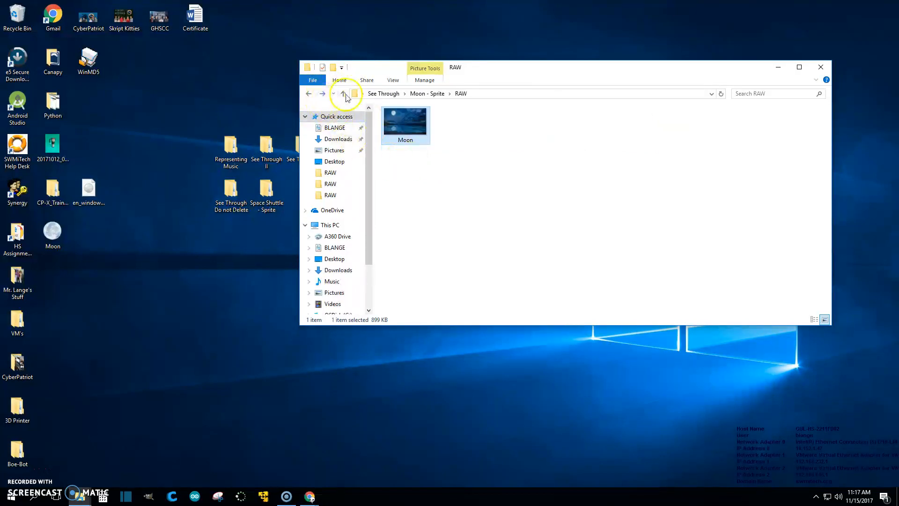
click(420, 94)
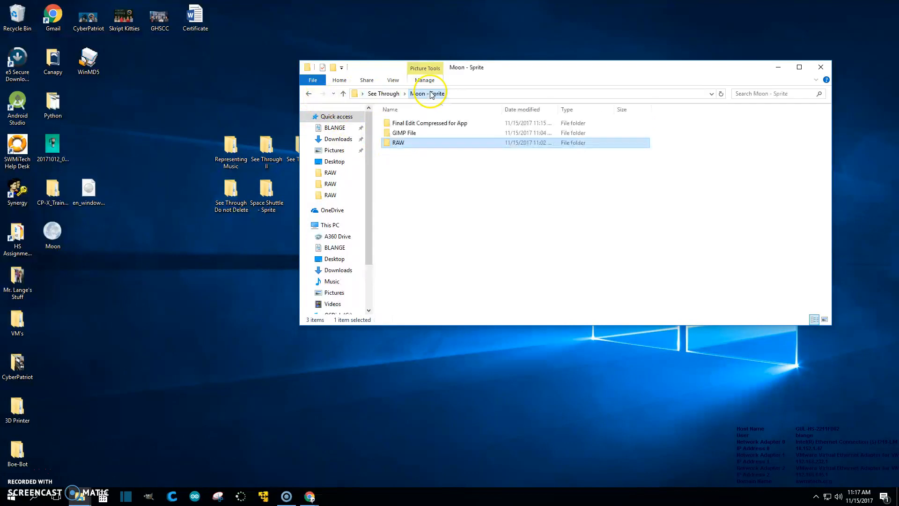
click(380, 95)
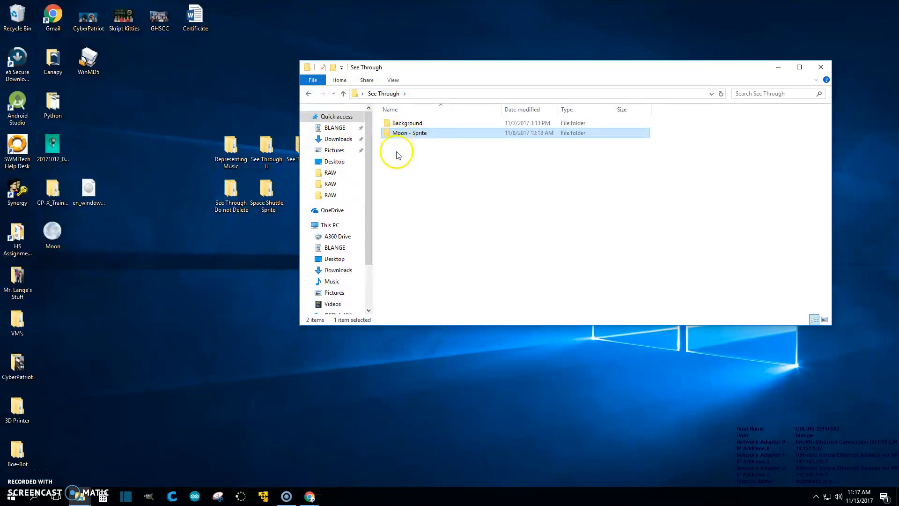